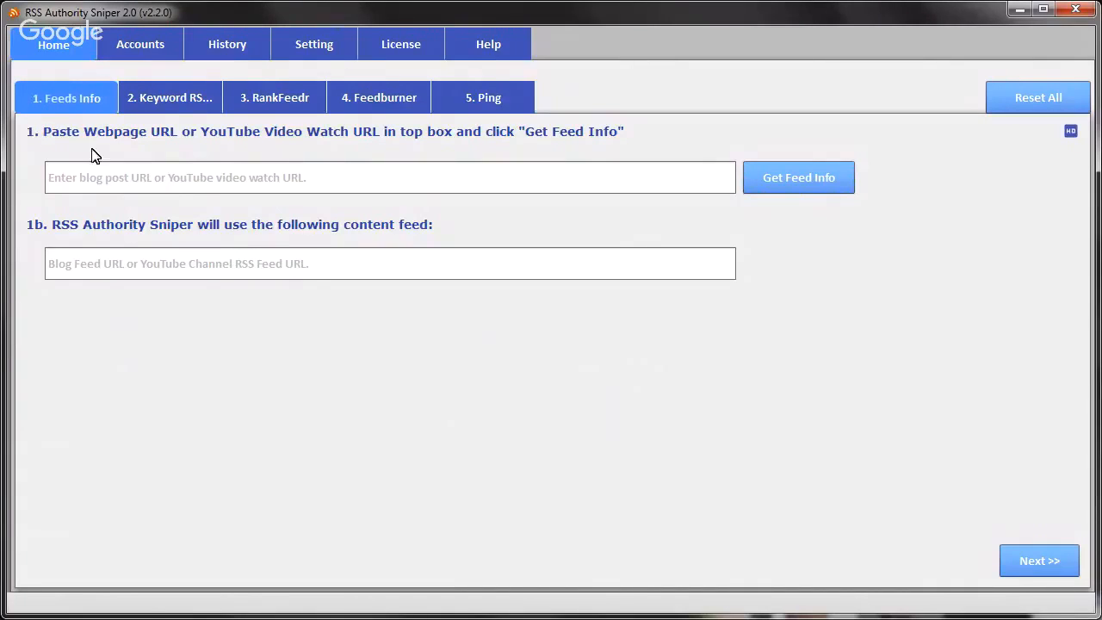
left_click(101, 181)
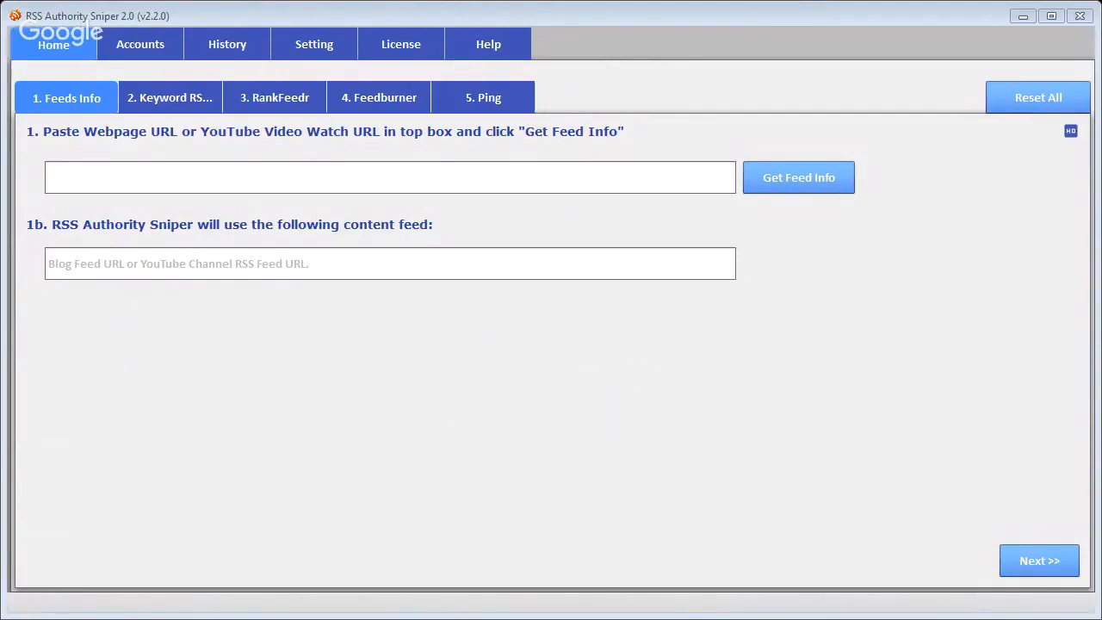
left_click(199, 357)
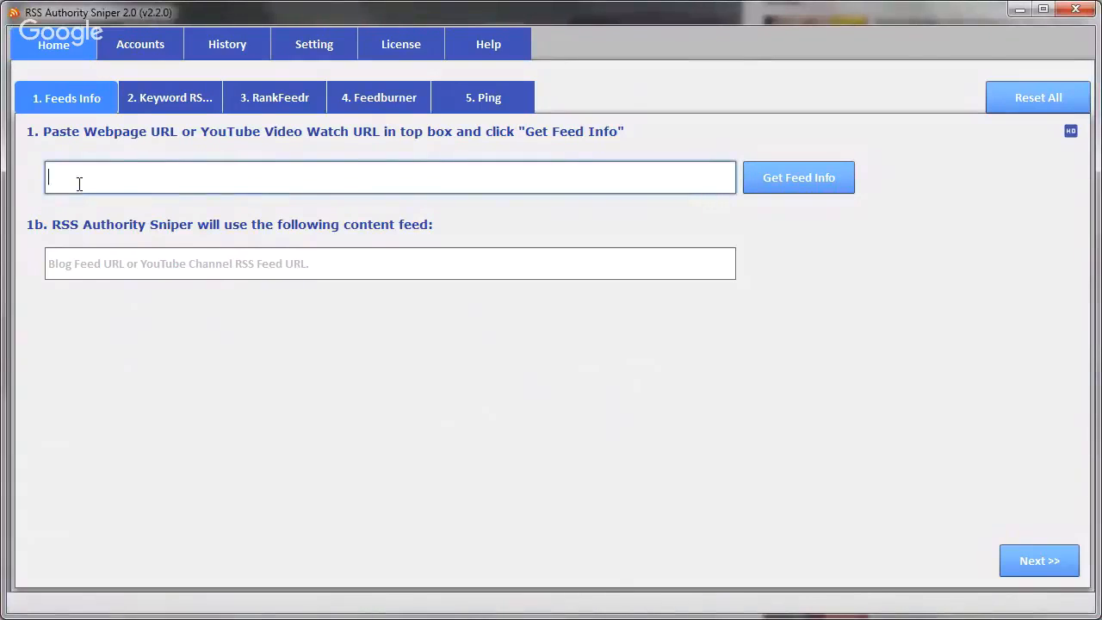
type("https://www.youtube.com/watch?v=kghVlbG3khs")
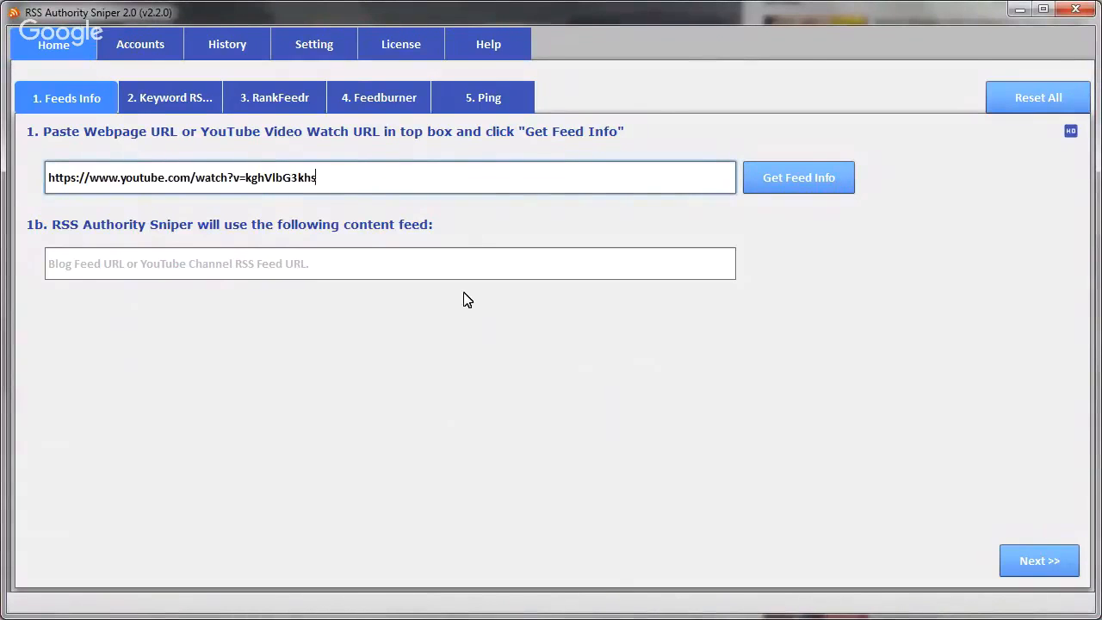
left_click(796, 184)
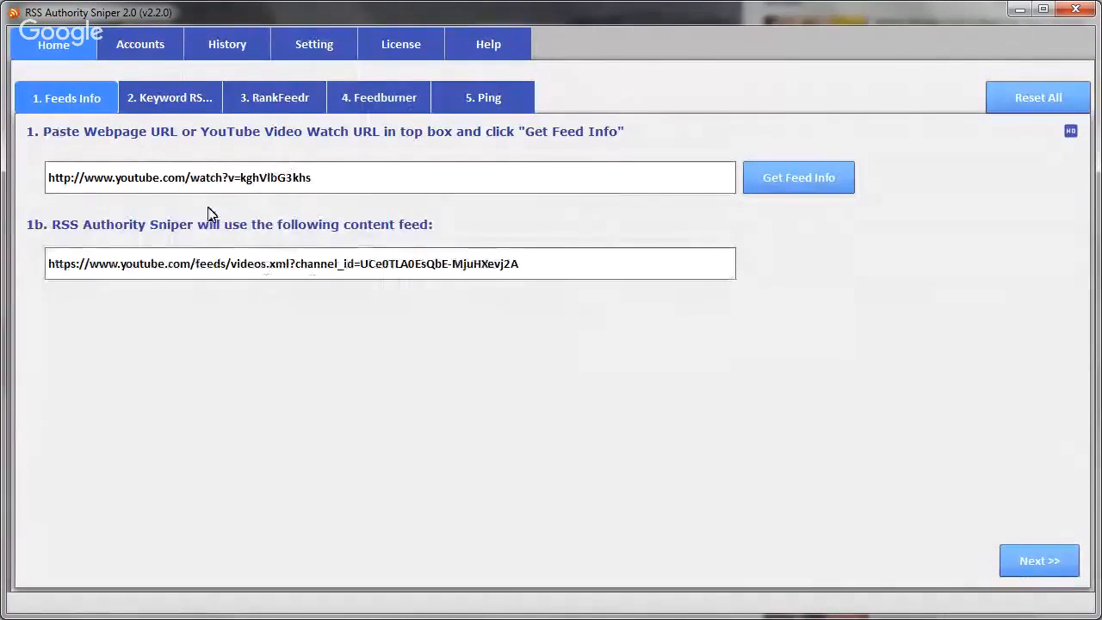
left_click(528, 266)
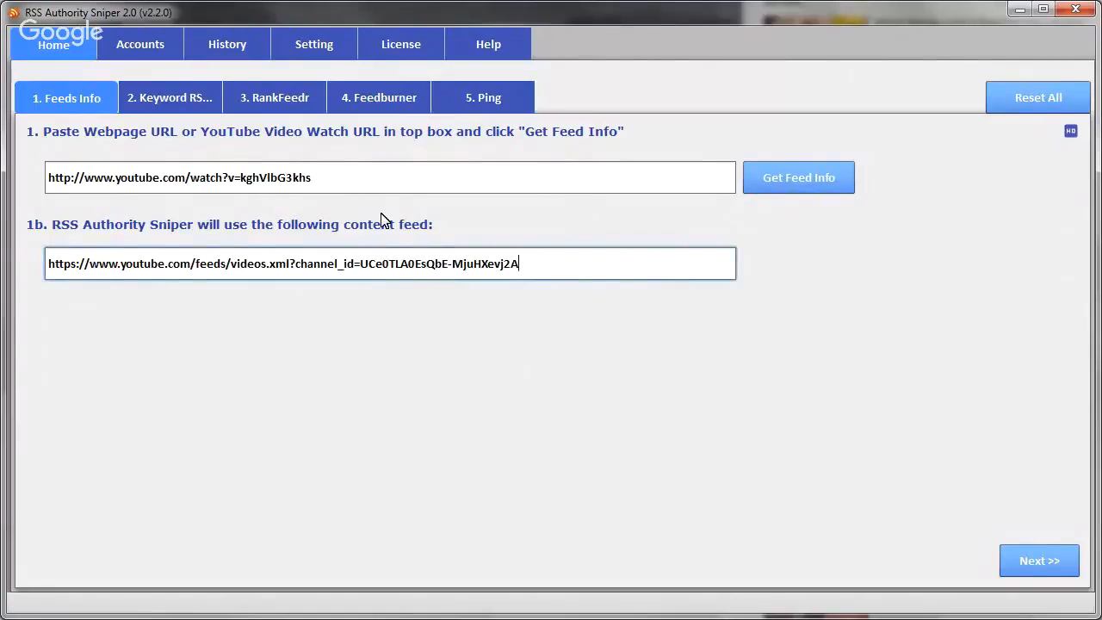
left_click(349, 177)
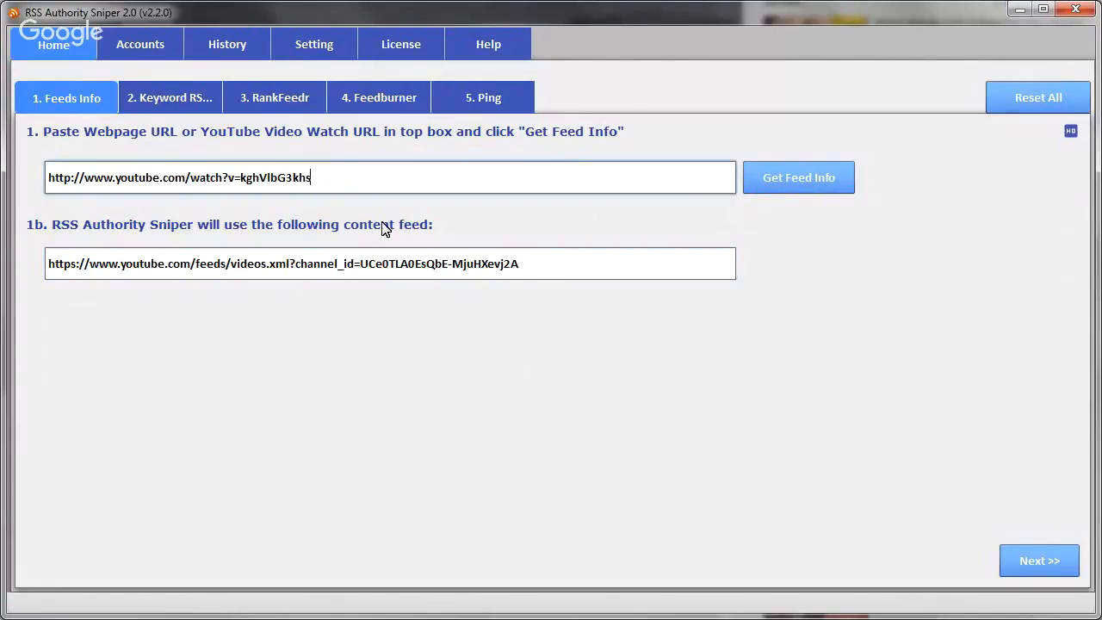
left_click(551, 264)
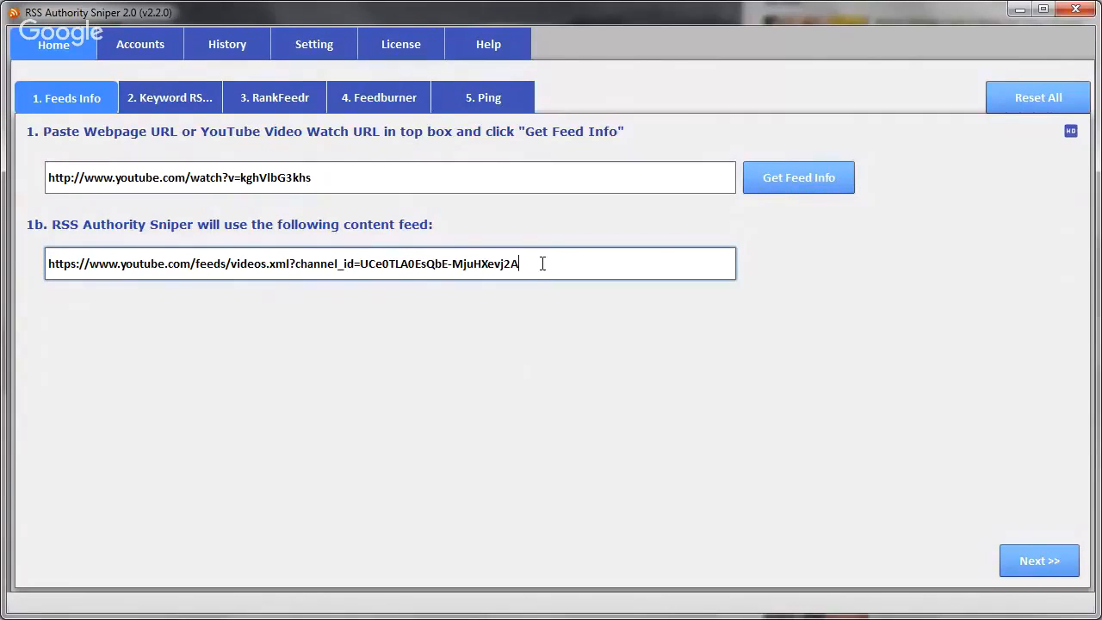
left_click_drag(542, 264, 51, 251)
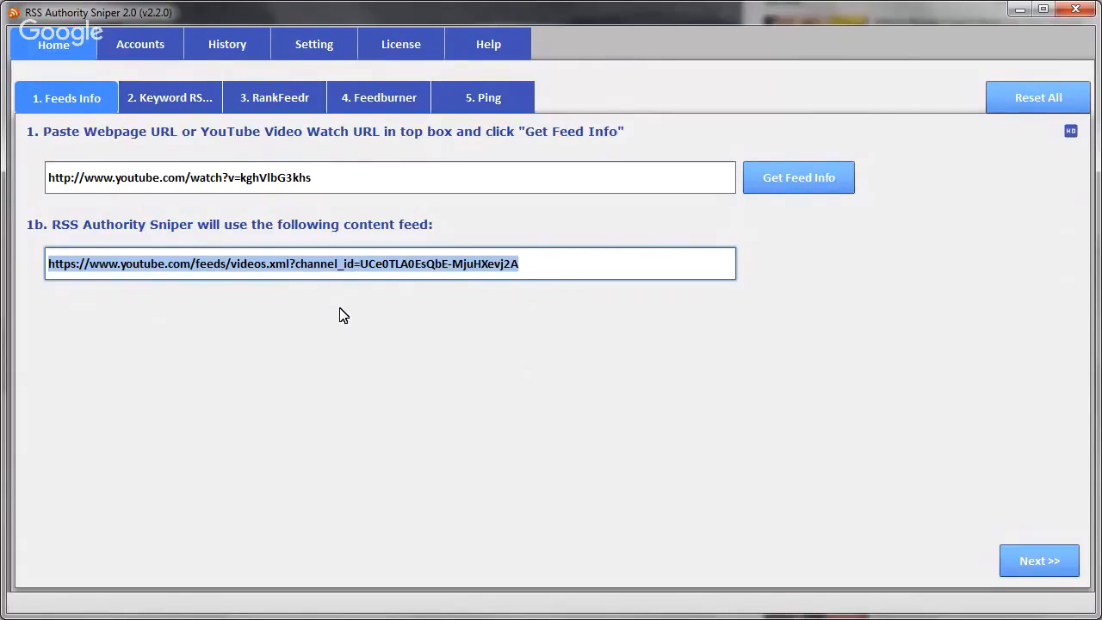
left_click(534, 266)
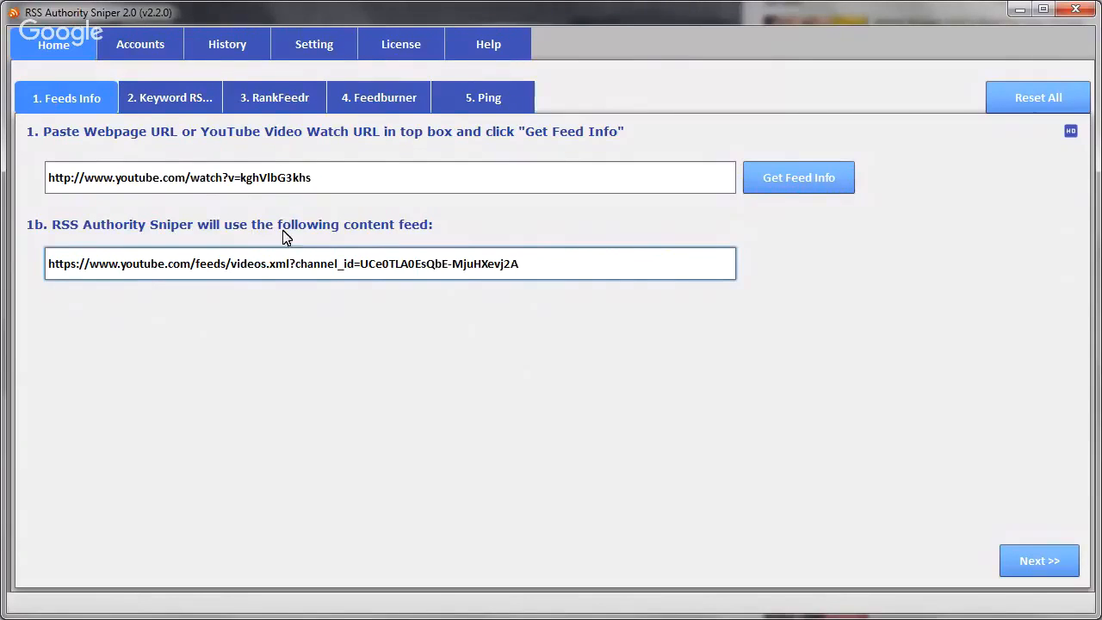
left_click(333, 178)
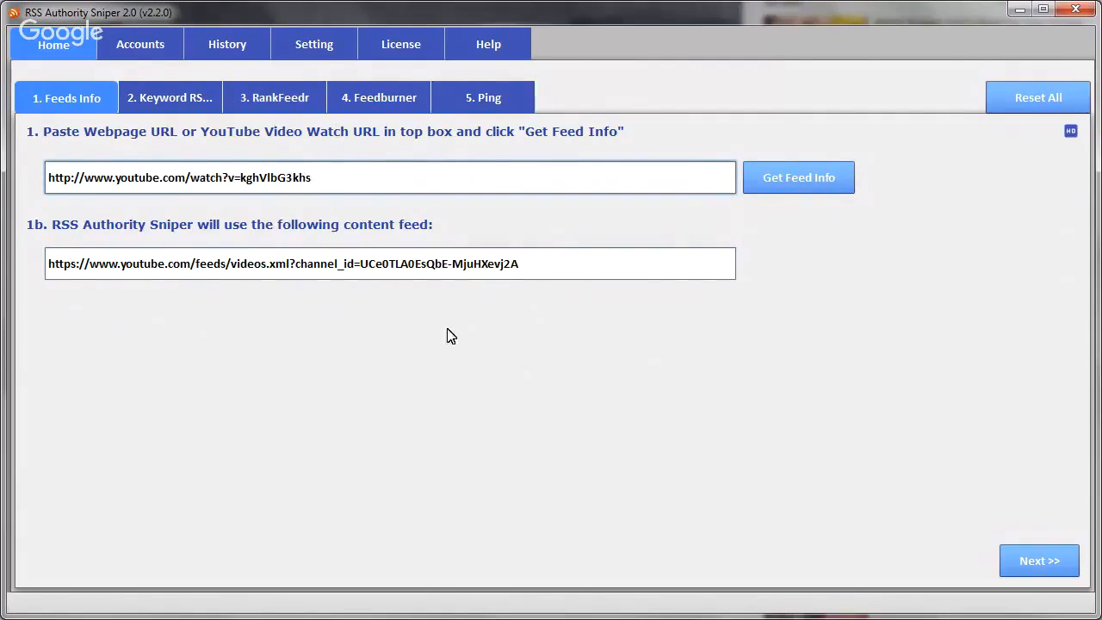
- In the keyword RSS stage, scrape feeds of type Youtube Channel for the keyword "fitness"
left_click(1037, 558)
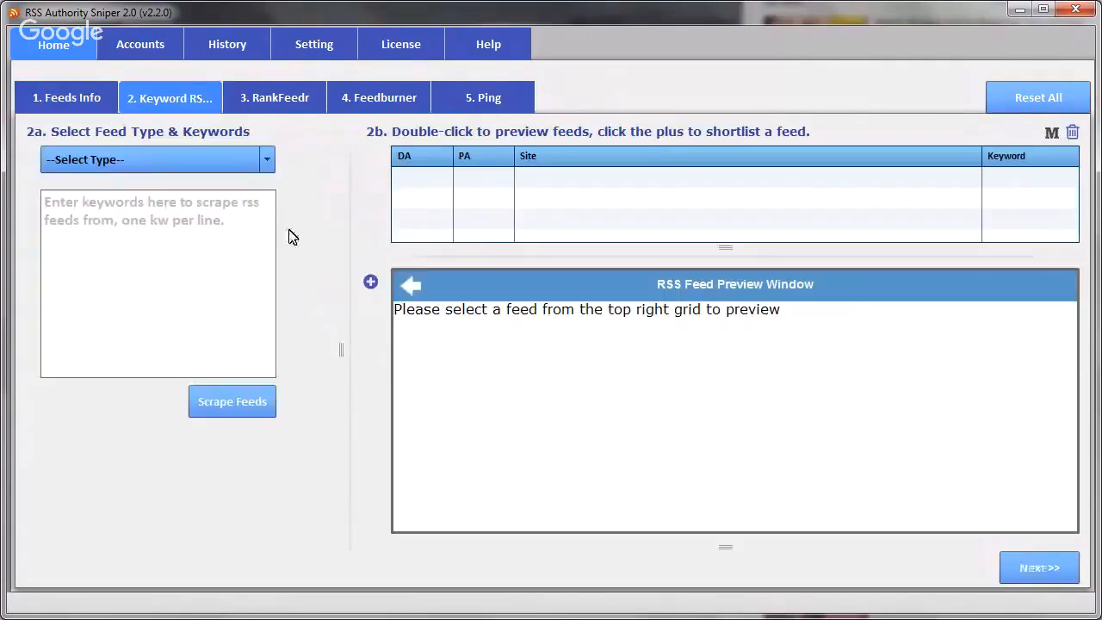
left_click(266, 161)
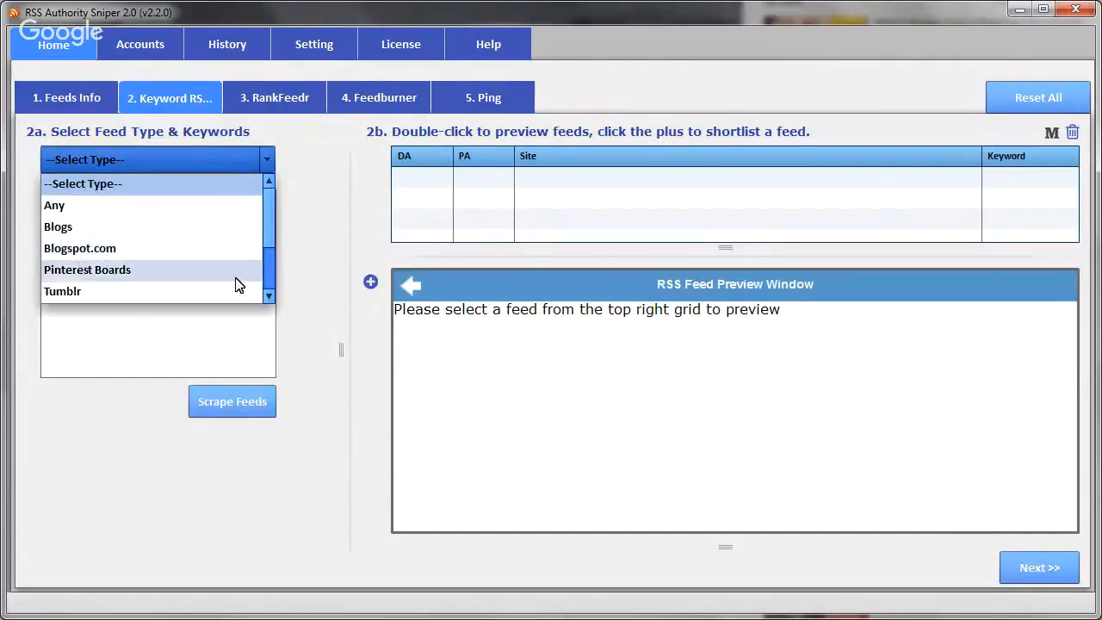
left_click(269, 295)
left_click(268, 296)
left_click(77, 268)
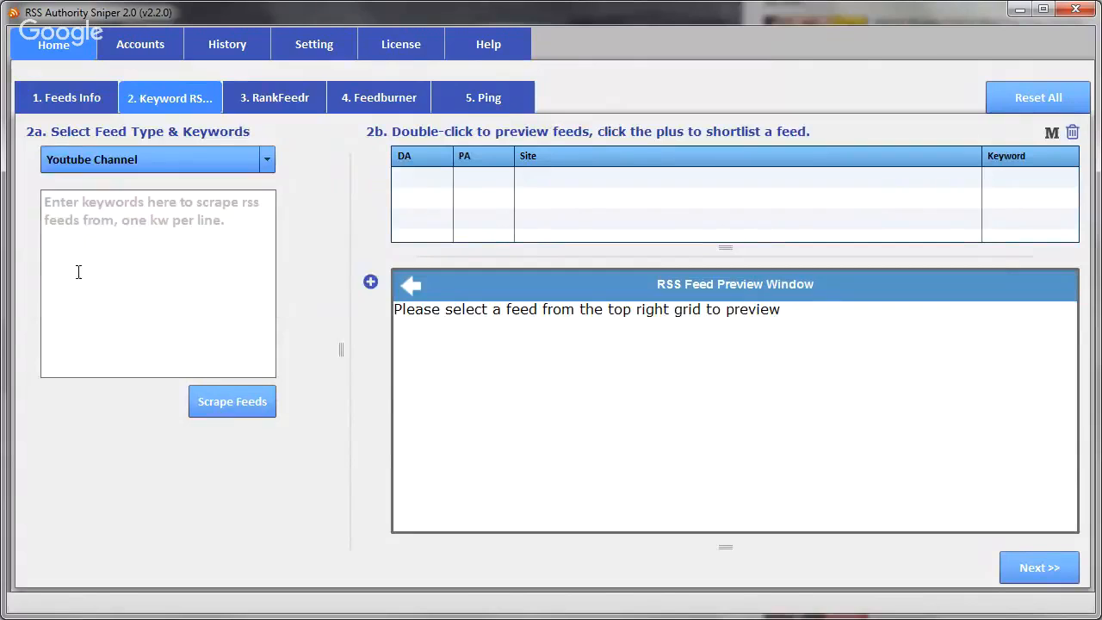
left_click(88, 206)
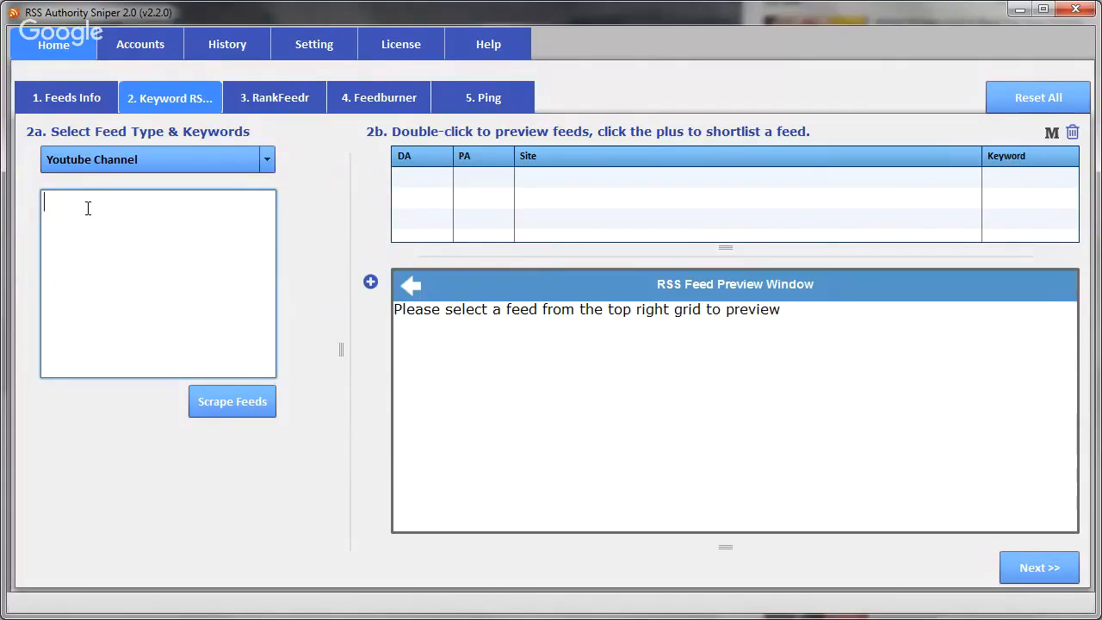
type("fitness")
left_click(216, 410)
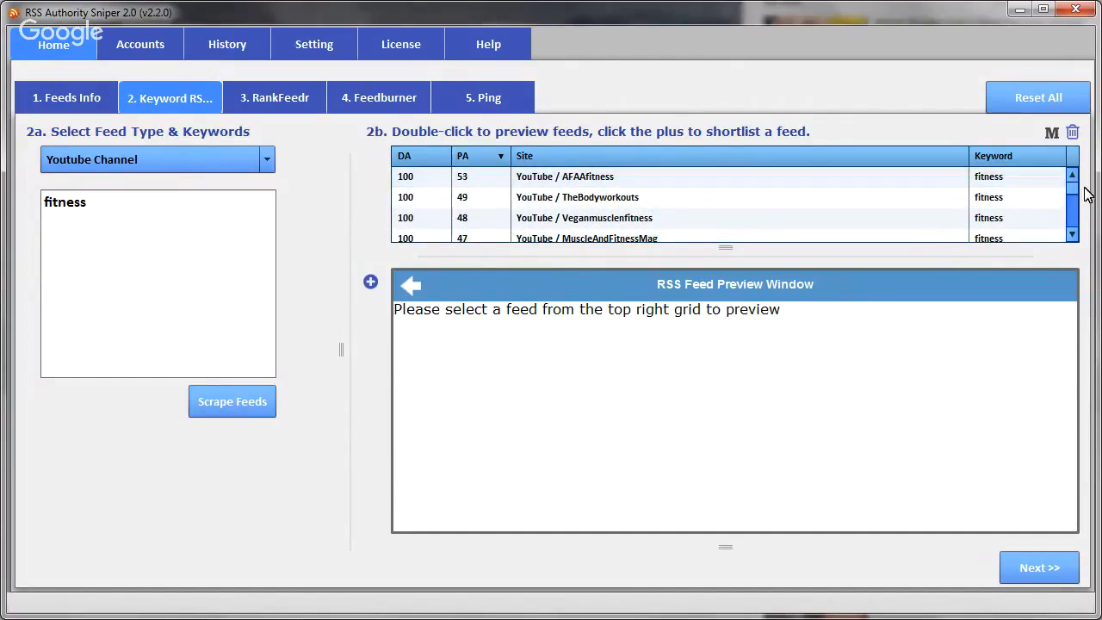
- Look through the whole list of scraped fitness channels and preview the AFAAfitness feed
left_click(1073, 234)
left_click(1072, 235)
left_click(1072, 235)
left_click(1072, 234)
left_click(1072, 234)
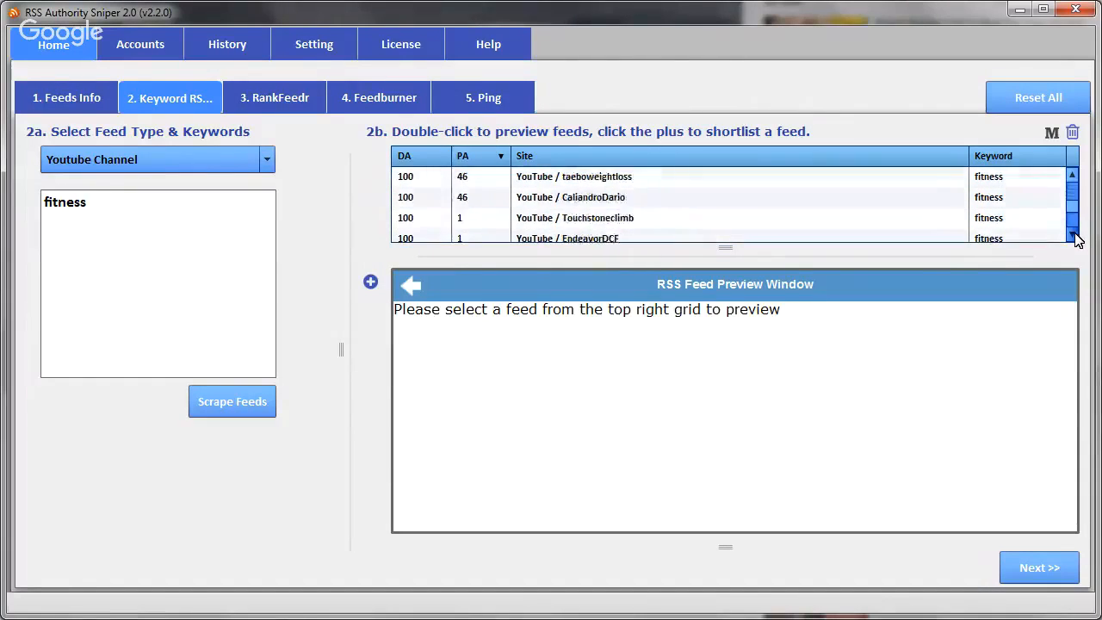
left_click(1072, 234)
left_click(1072, 234)
left_click(1072, 235)
left_click(1073, 234)
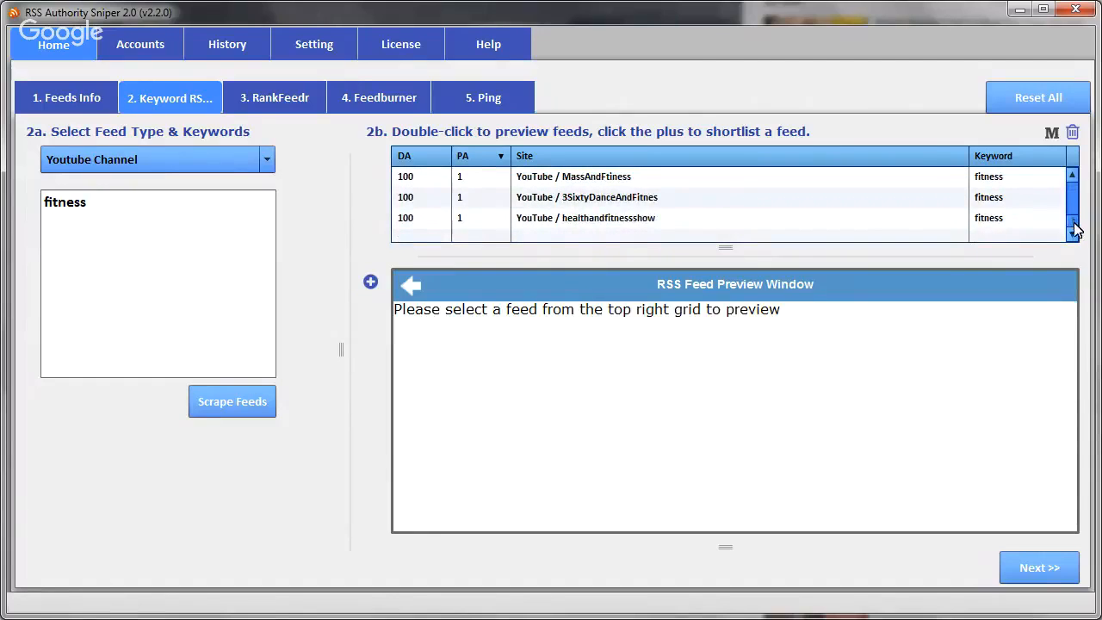
left_click_drag(1073, 226, 1073, 181)
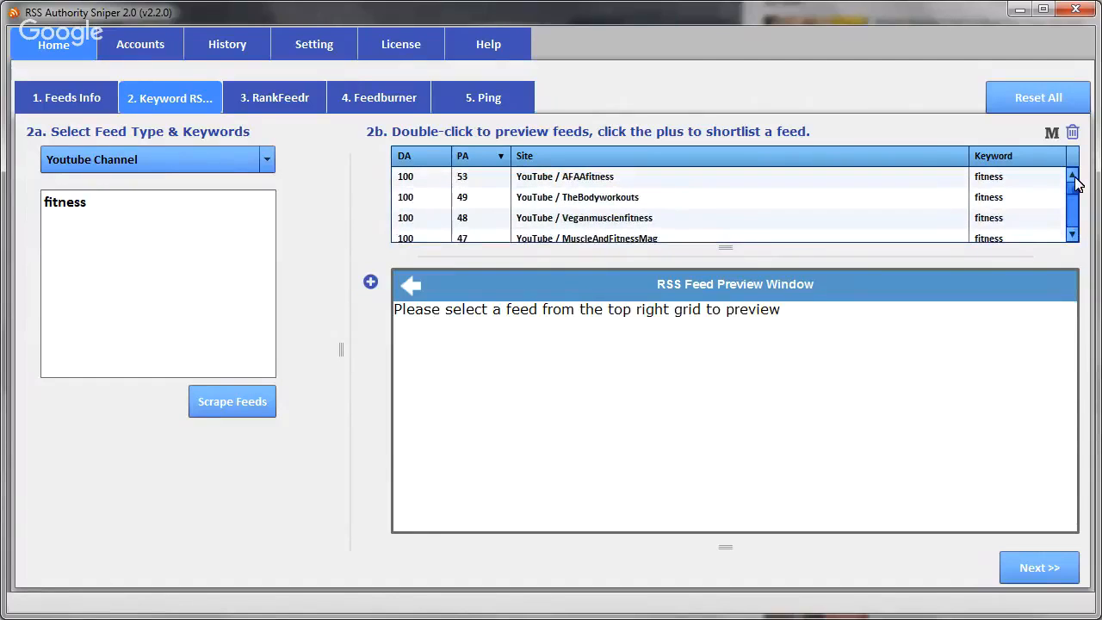
double_click(572, 181)
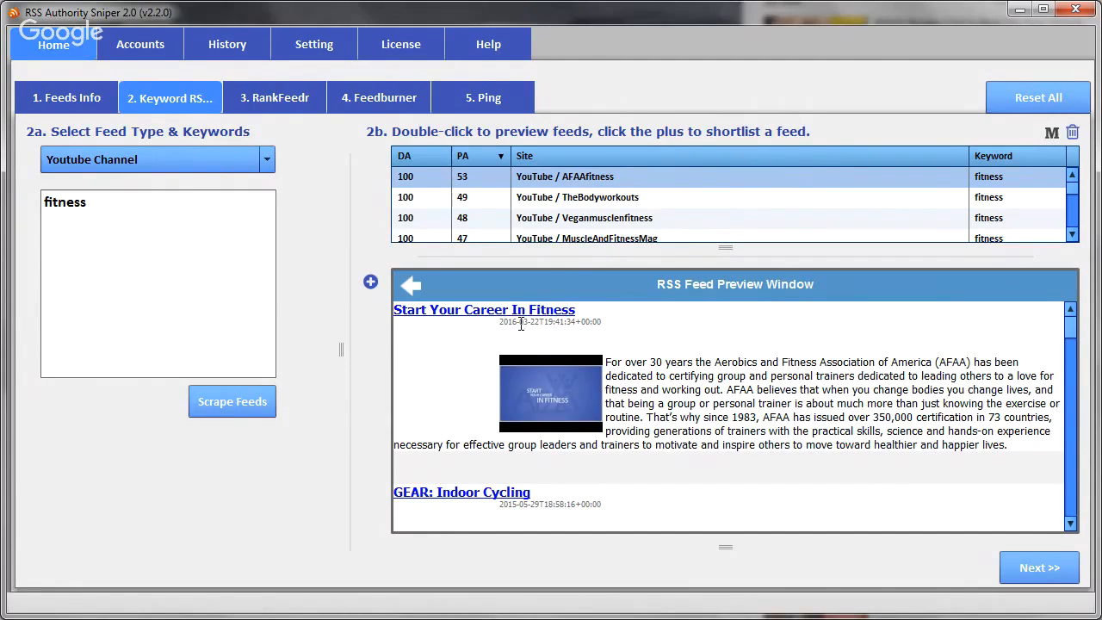
left_click_drag(527, 323, 541, 323)
left_click(552, 339)
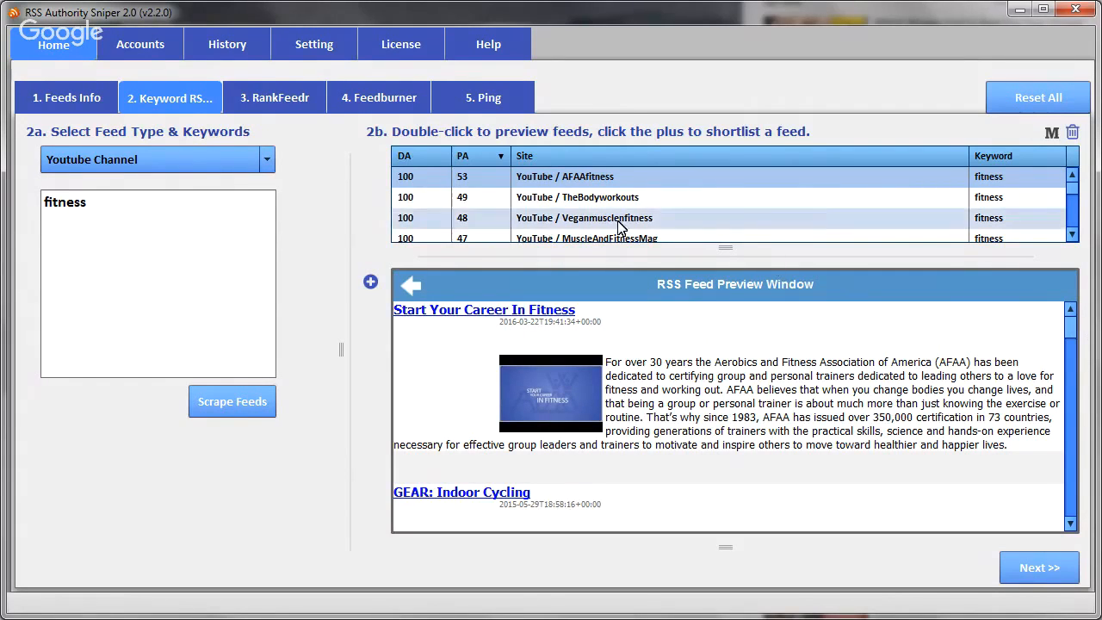
- Preview the TheBodyworkouts channel feed and add it to the shortlist
double_click(577, 205)
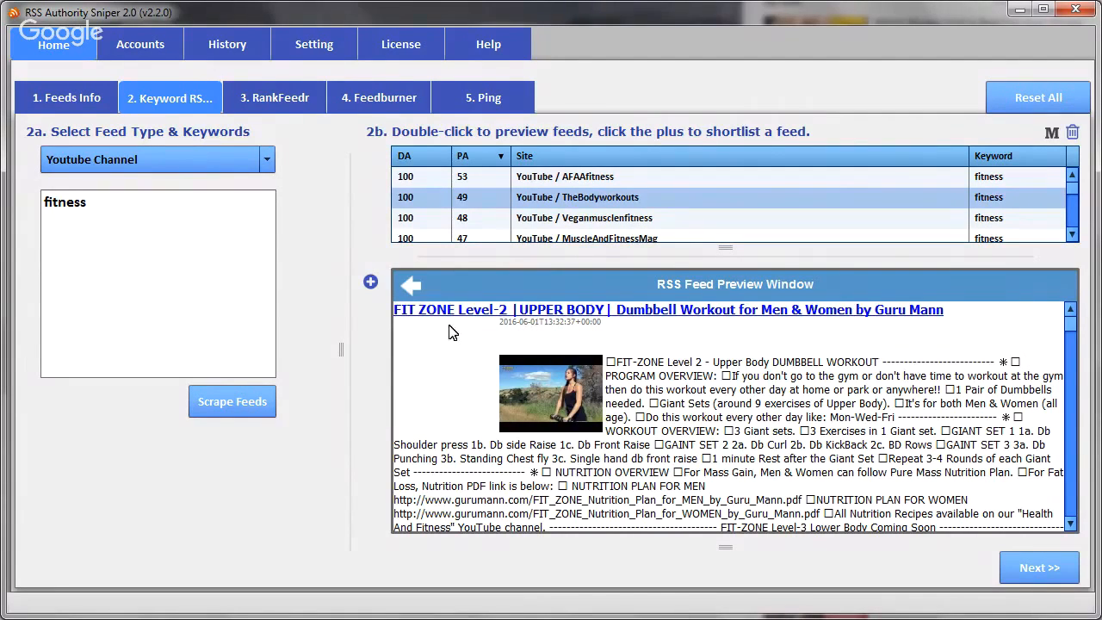
left_click(369, 284)
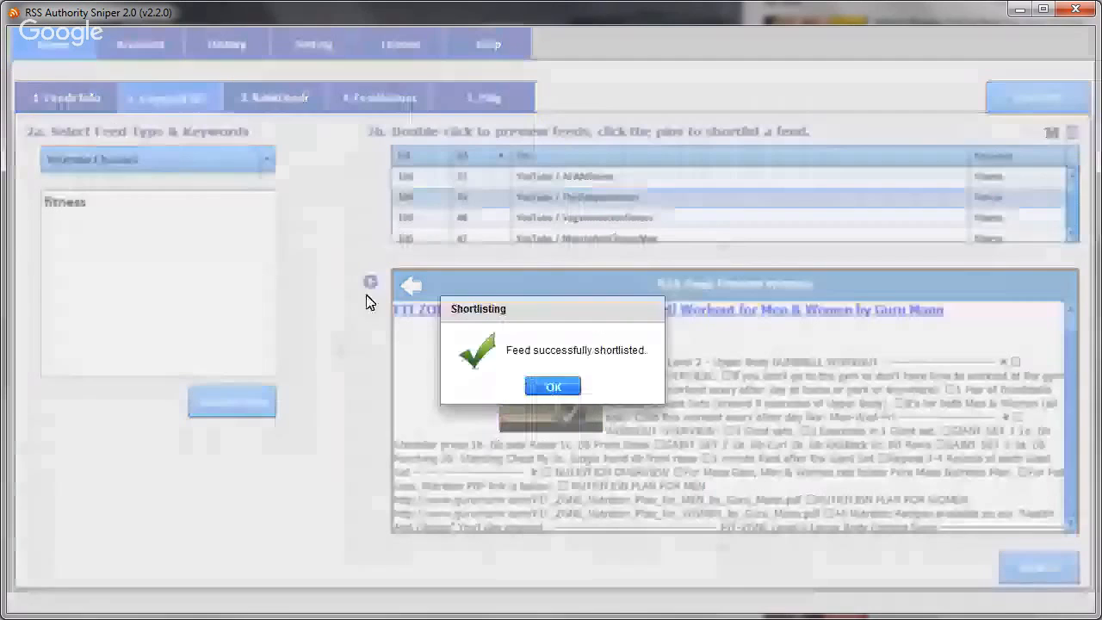
left_click(562, 389)
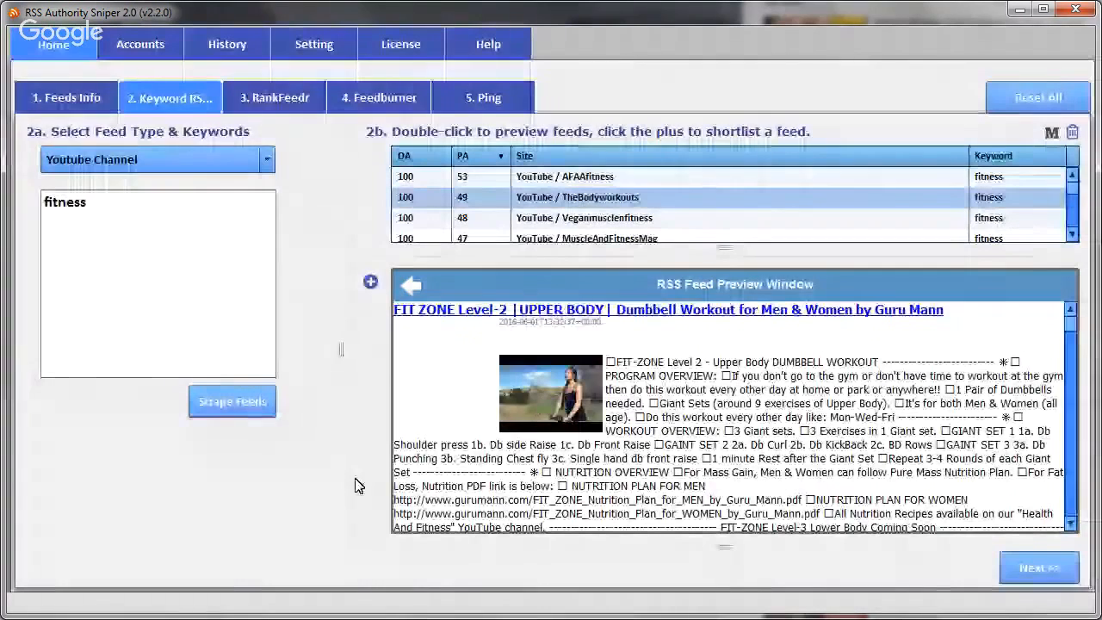
- Preview the Veganmusclenfitness and MuscleAndFitnessMag channel feeds and review the available feed types
double_click(606, 221)
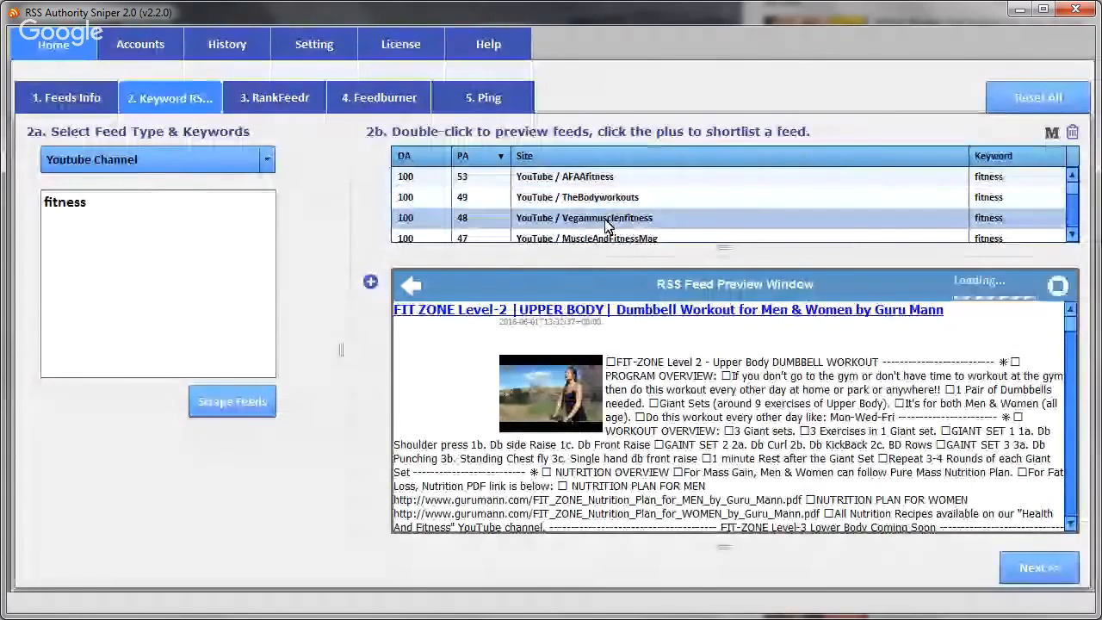
left_click(143, 163)
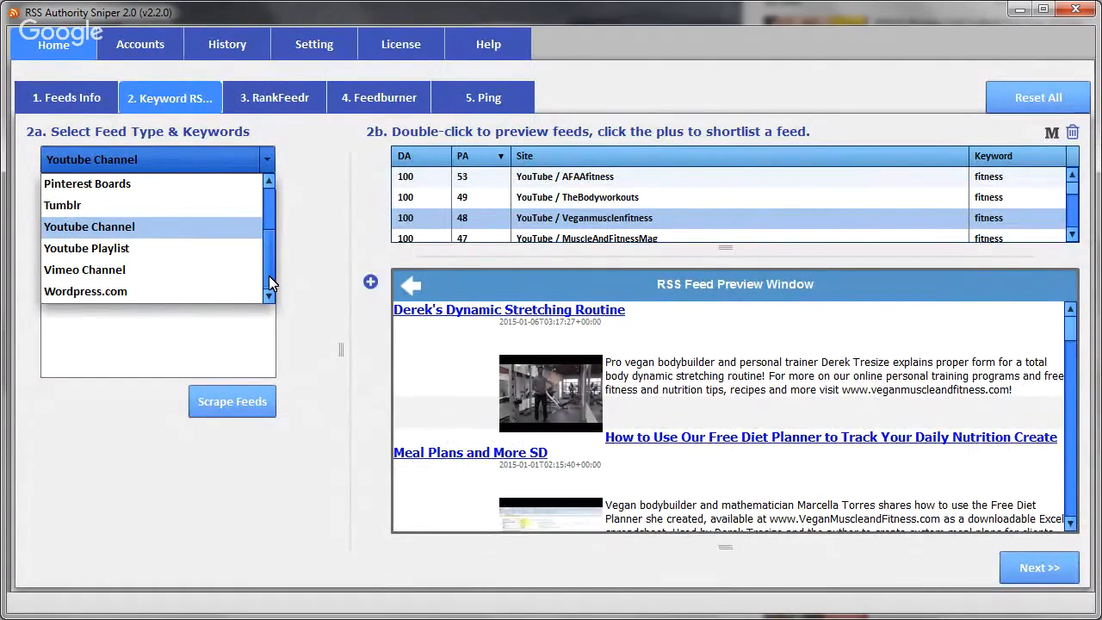
left_click_drag(271, 275, 267, 223)
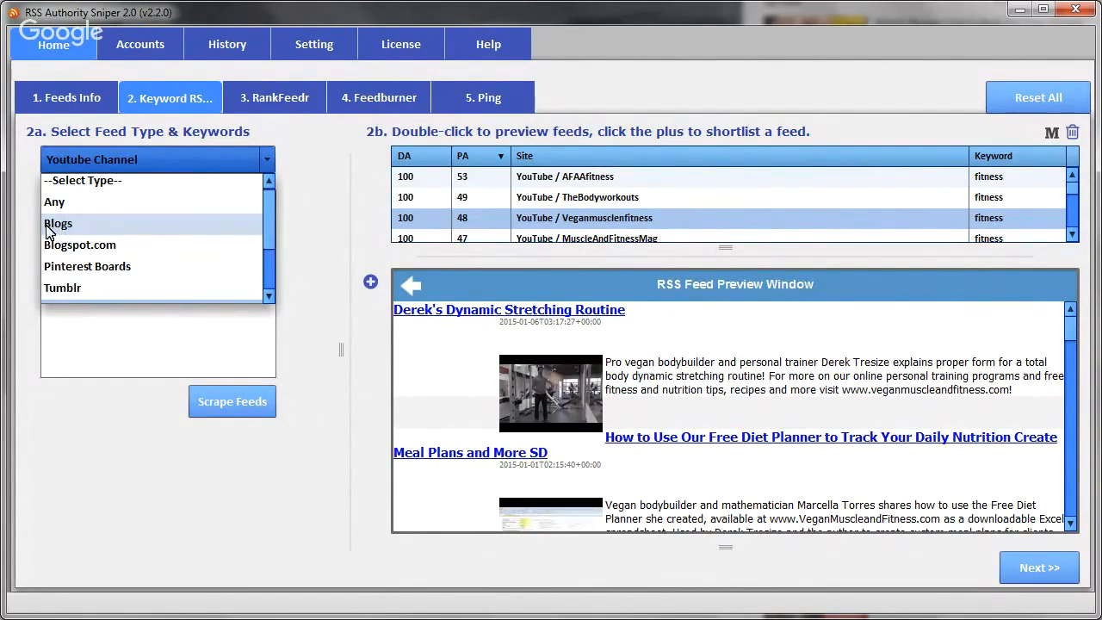
left_click_drag(268, 228, 275, 275)
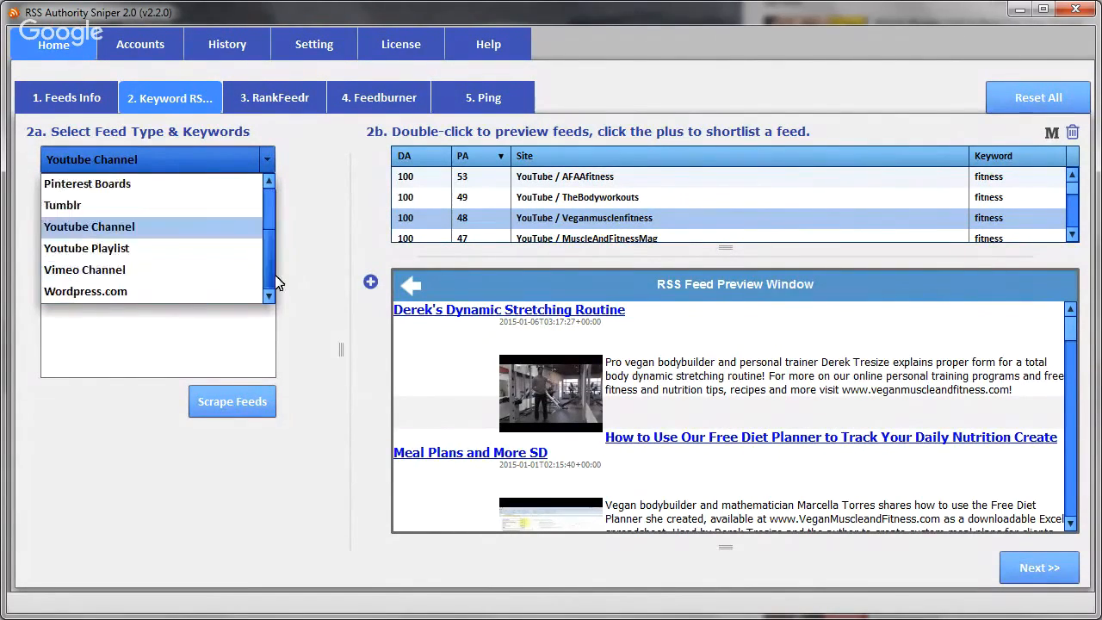
left_click(323, 222)
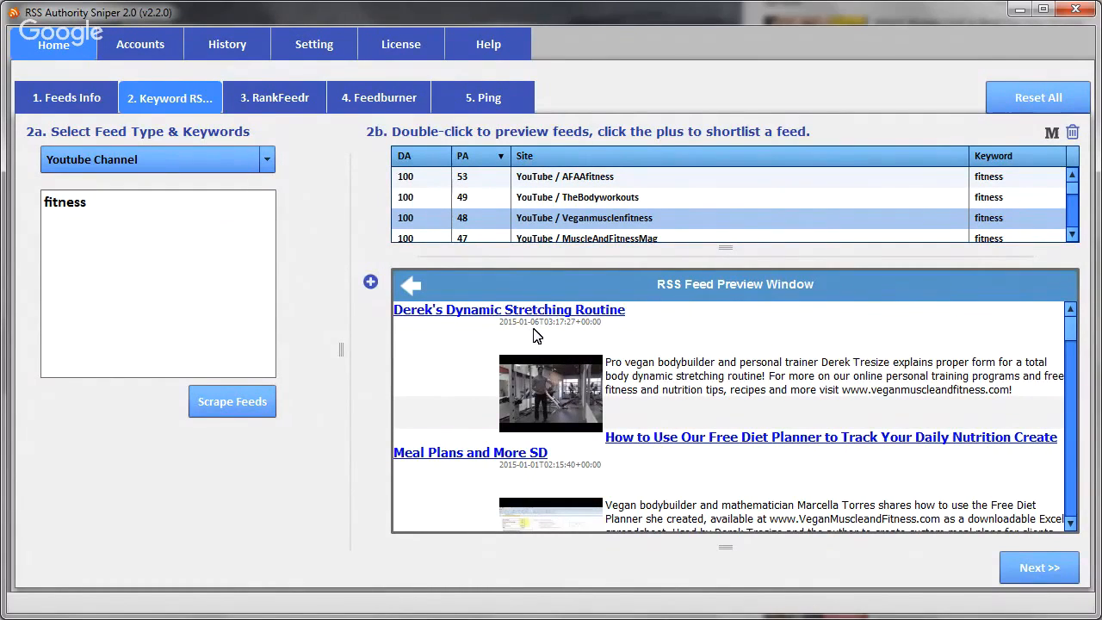
double_click(582, 240)
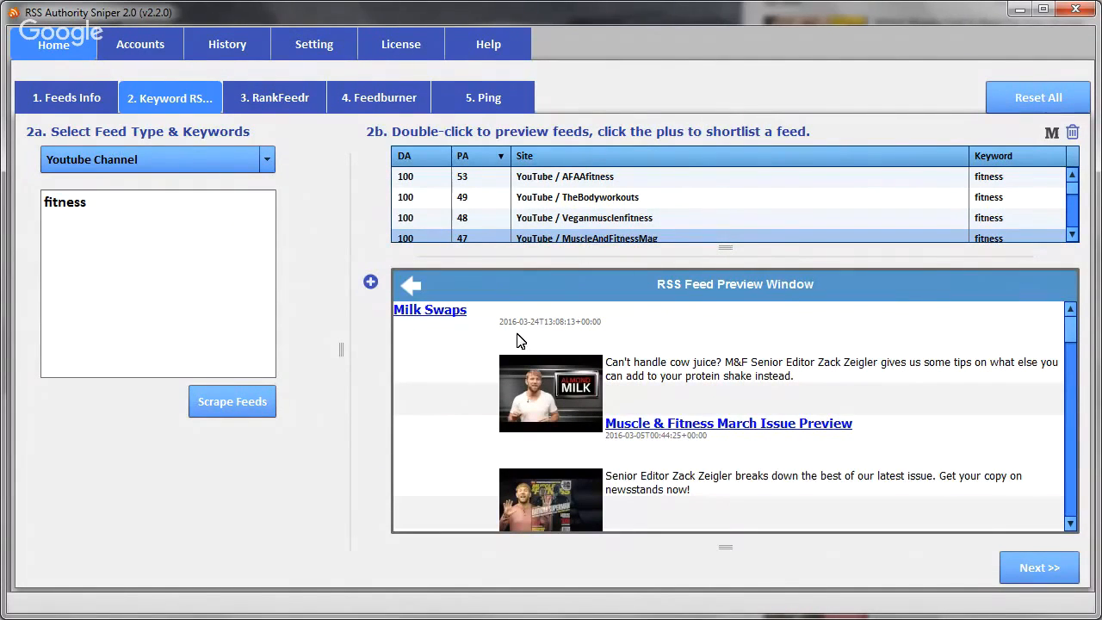
- Preview the bodybuildandfitness channel feed and add it to the shortlist
left_click(1072, 235)
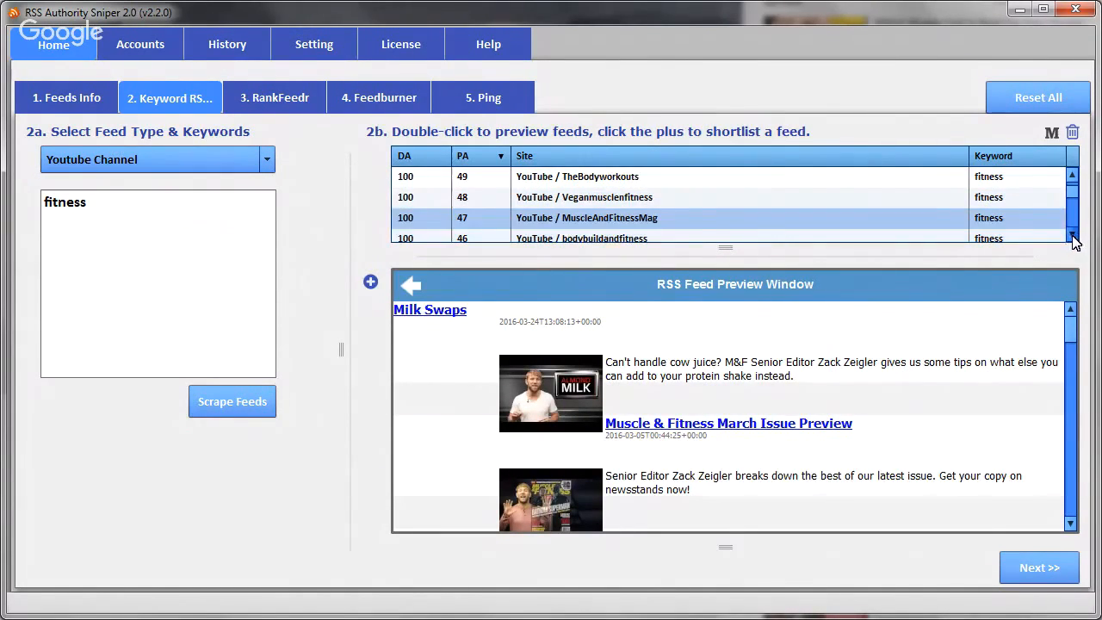
left_click(1072, 234)
double_click(618, 221)
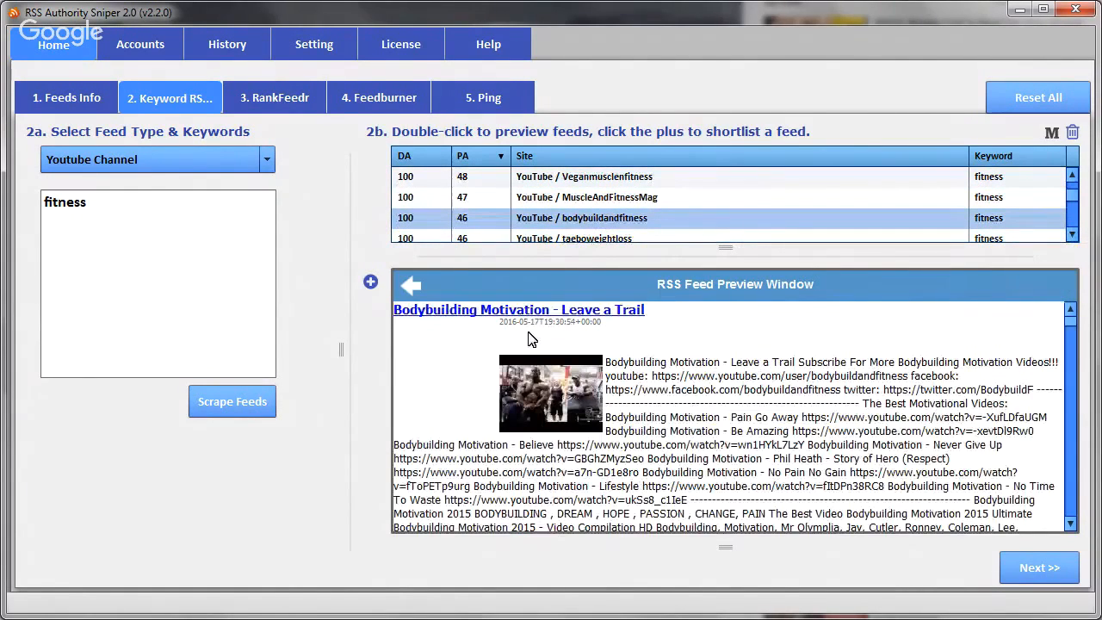
left_click(371, 284)
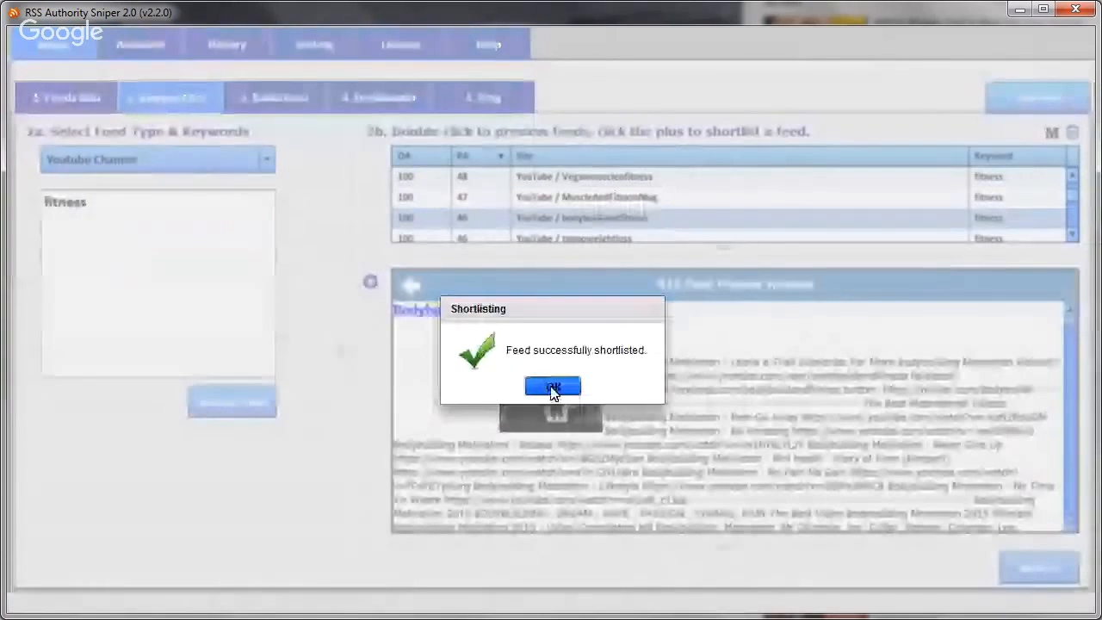
left_click(552, 389)
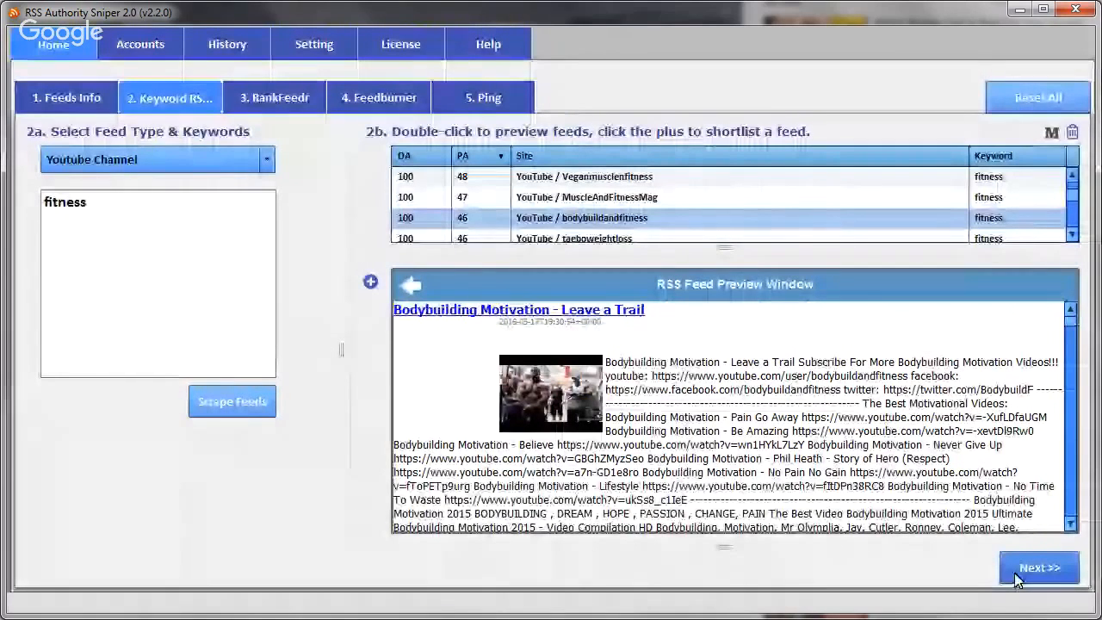
- Check the shortlisted companion feeds in the RankFeedr stage and return to the keyword RSS stage
left_click(1016, 575)
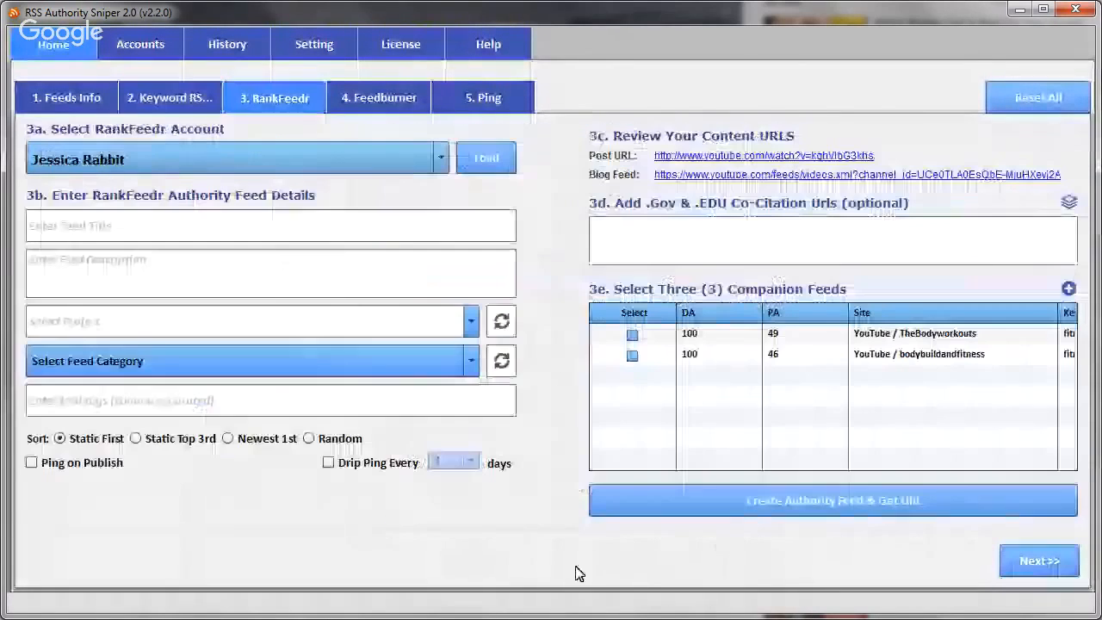
left_click(160, 101)
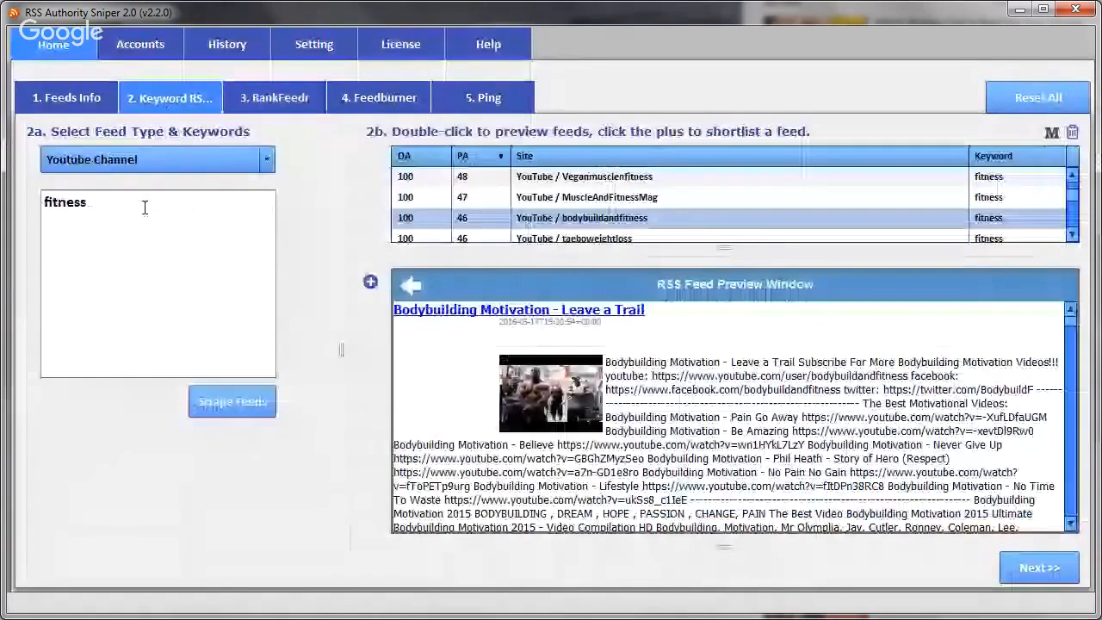
- Switch the feed type to Blogs, clear the scraped feed list, and scrape blog feeds for the fitness keyword
left_click(118, 162)
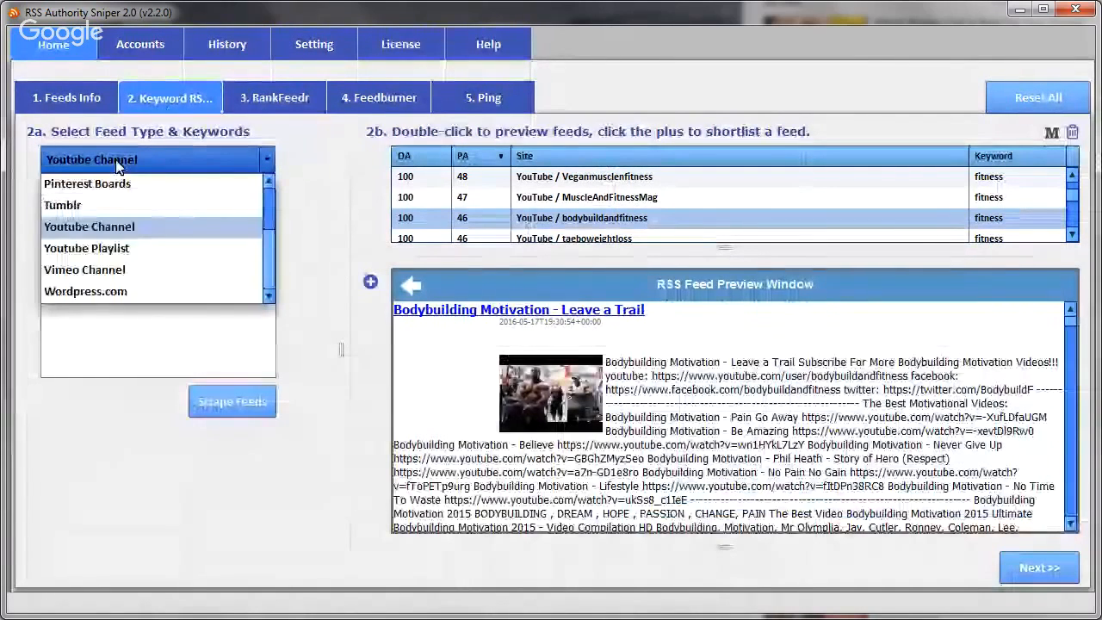
scroll(269, 217, "up", 1)
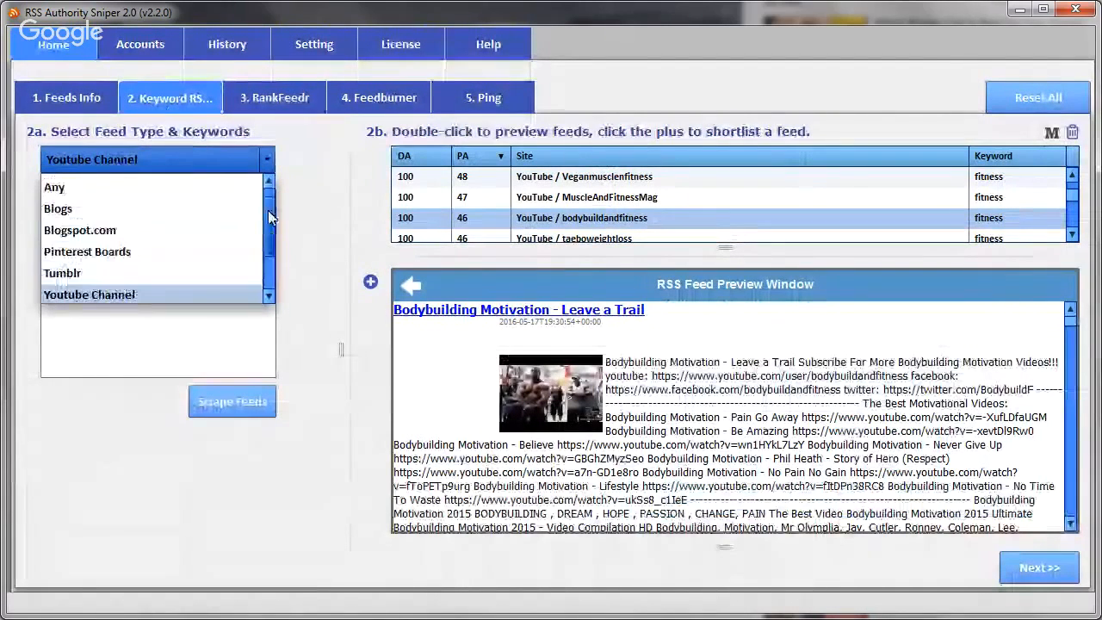
left_click(99, 210)
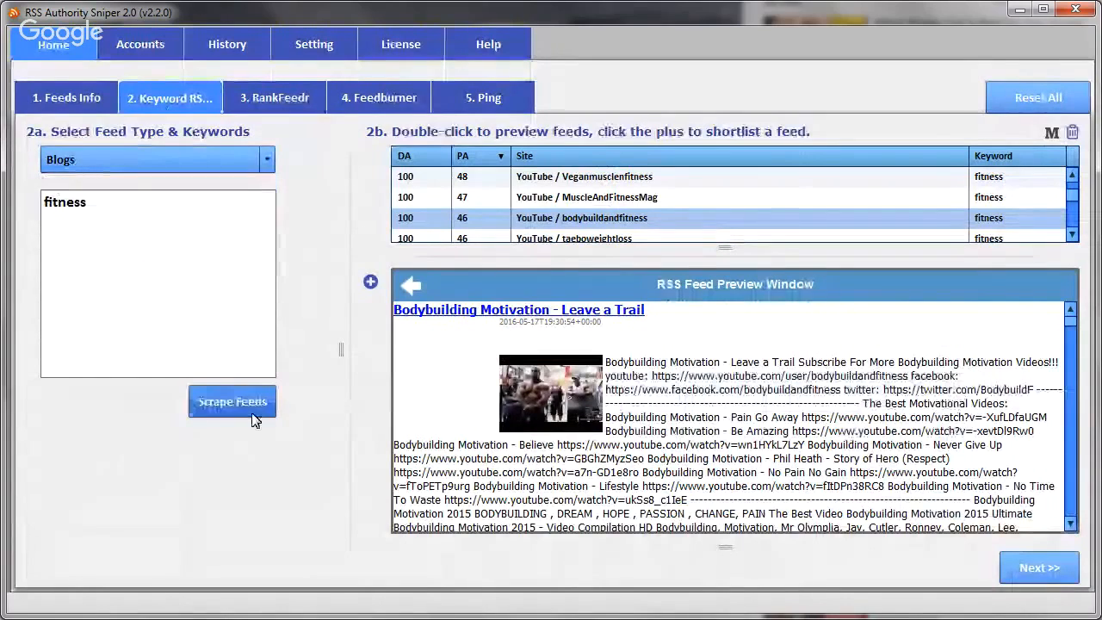
left_click(1071, 133)
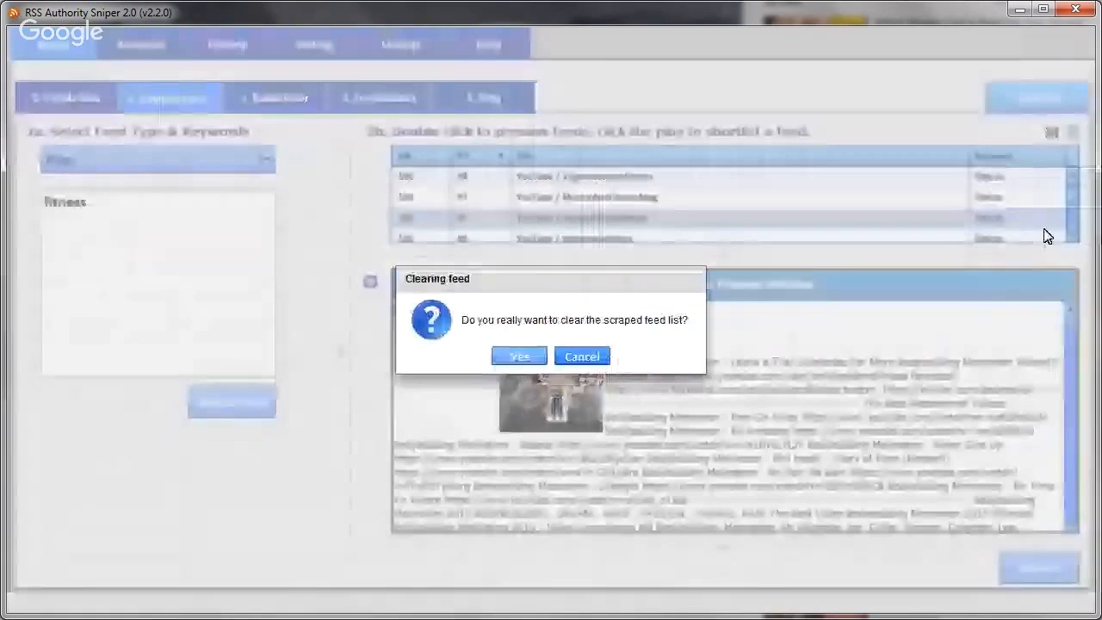
left_click(519, 358)
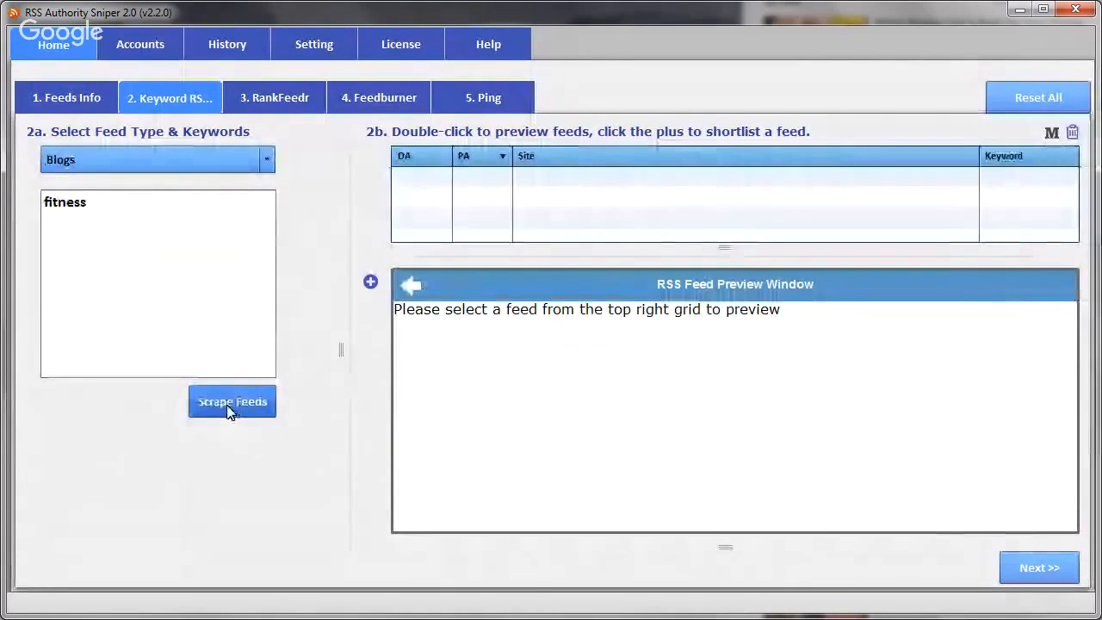
left_click(226, 408)
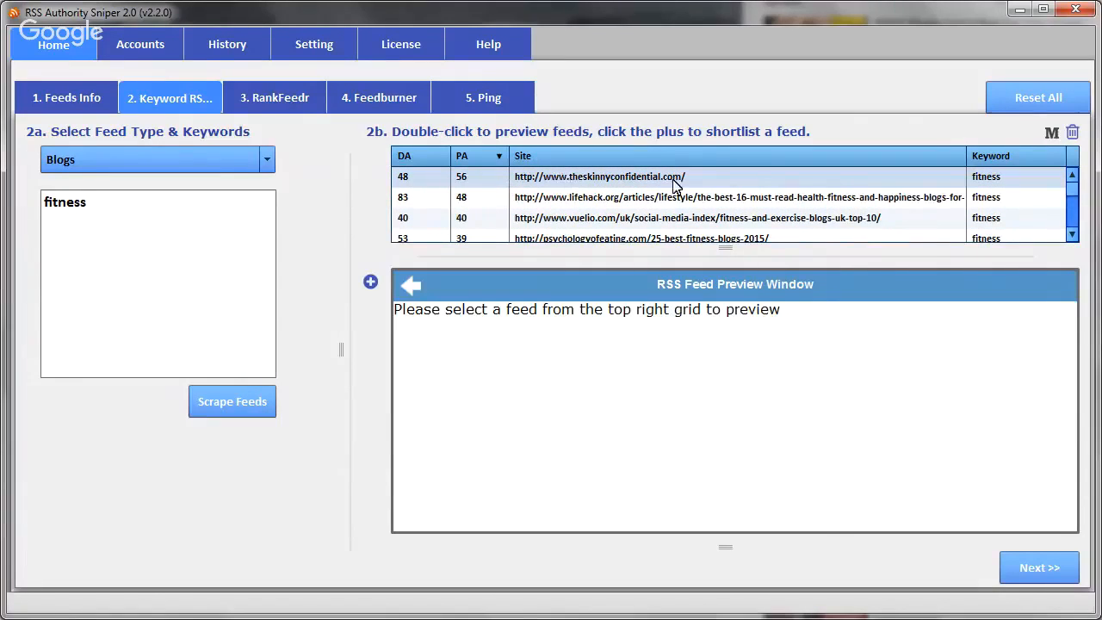
- Preview the lifehack.org and theskinnyconfidential.com blog feeds and add the theskinnyconfidential.com feed to the shortlist
double_click(584, 201)
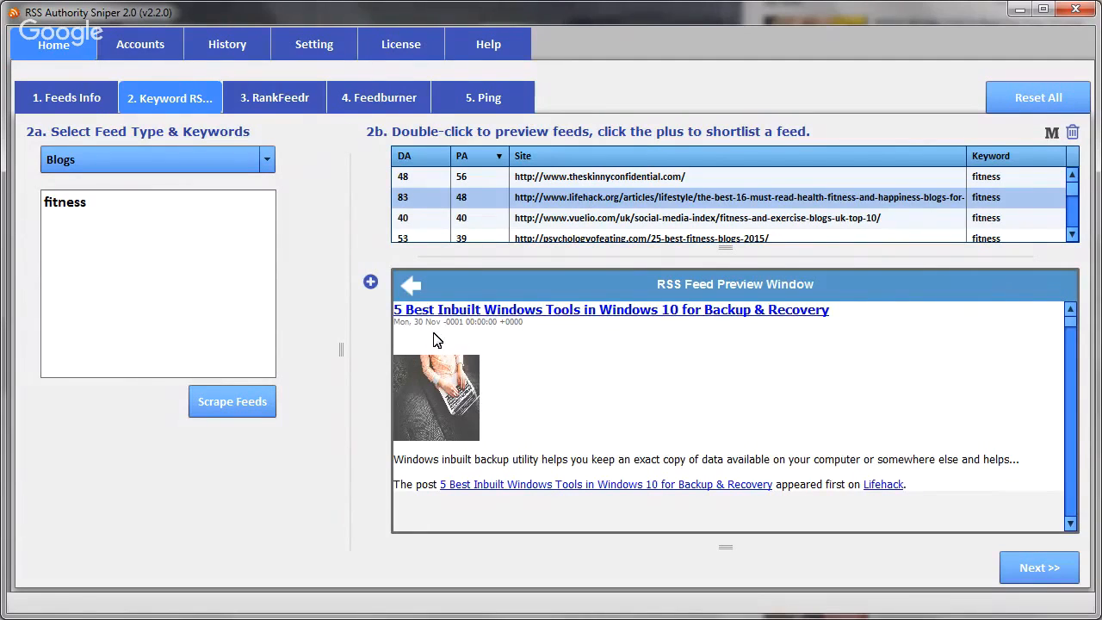
double_click(568, 180)
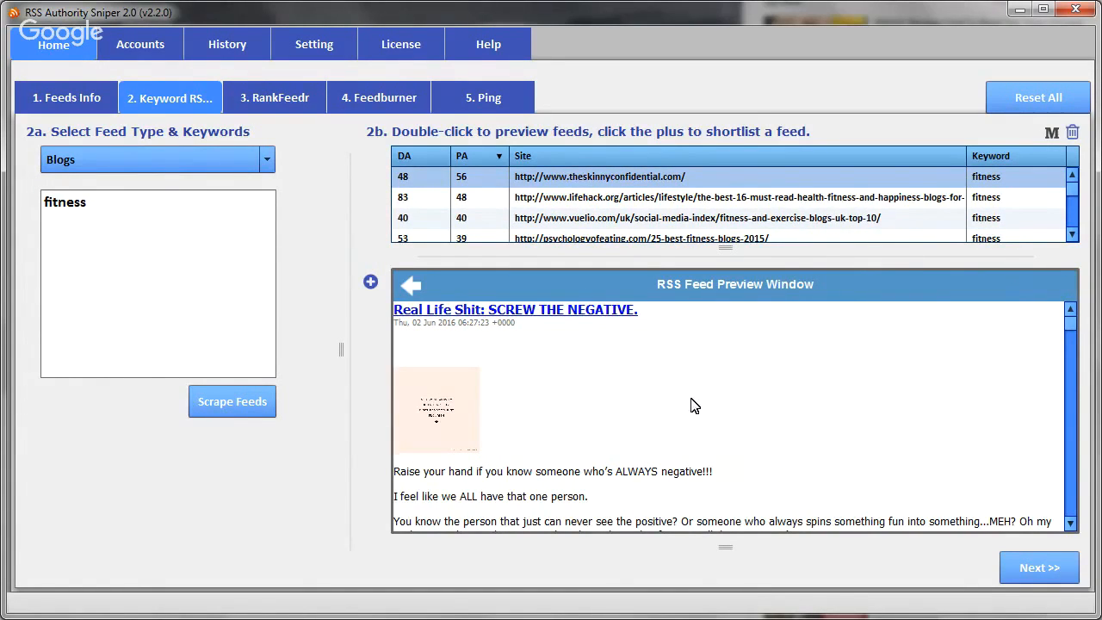
scroll(699, 402, "down", 3)
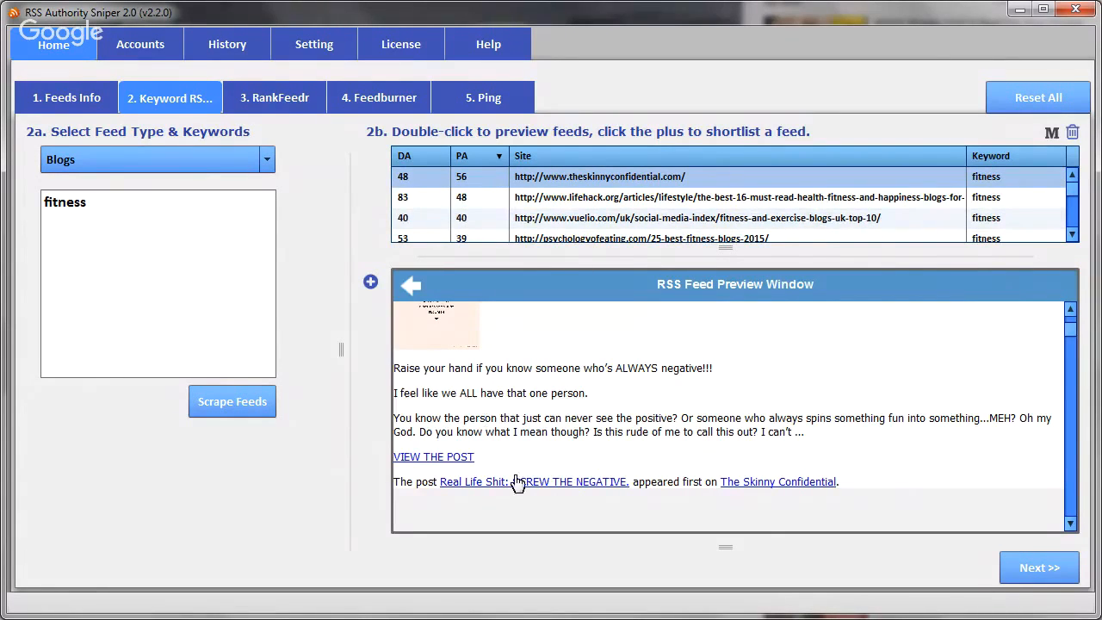
scroll(590, 450, "up", 2)
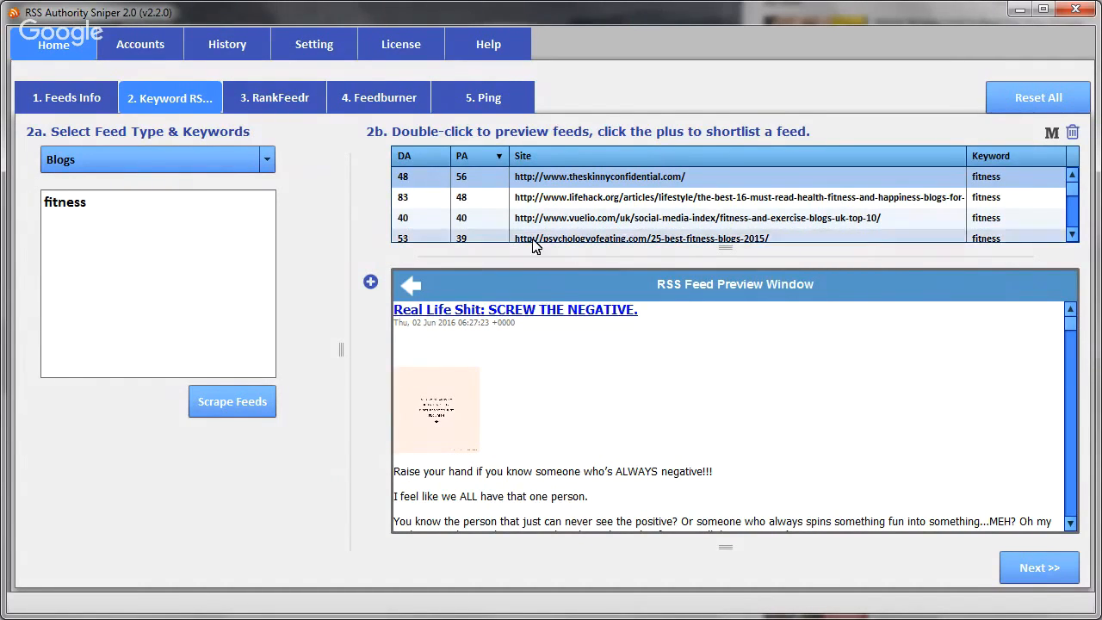
left_click(371, 284)
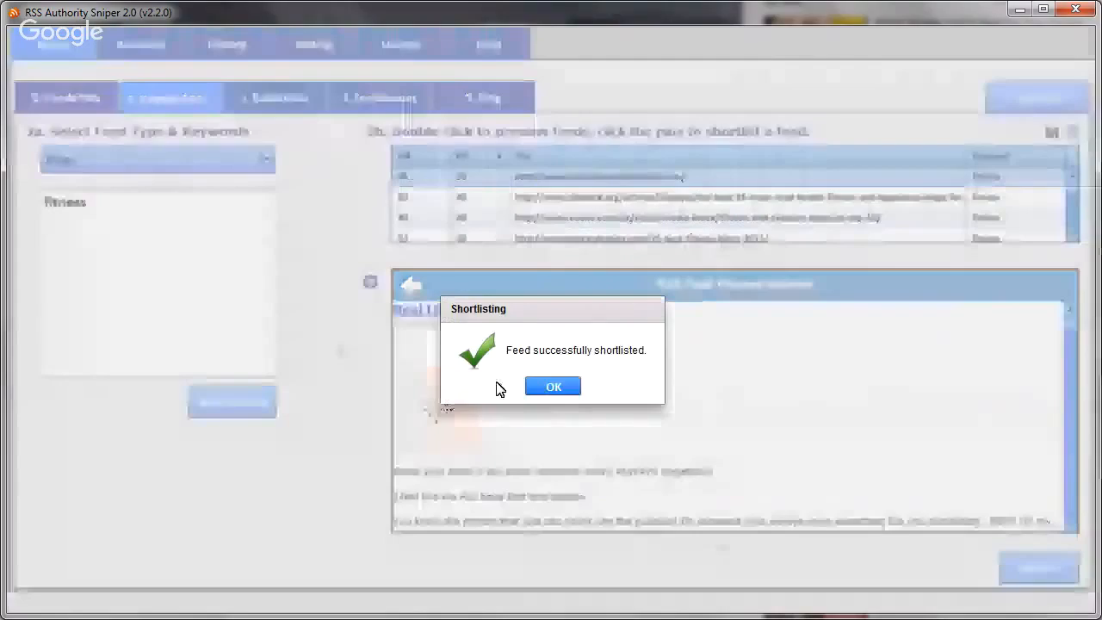
left_click(551, 386)
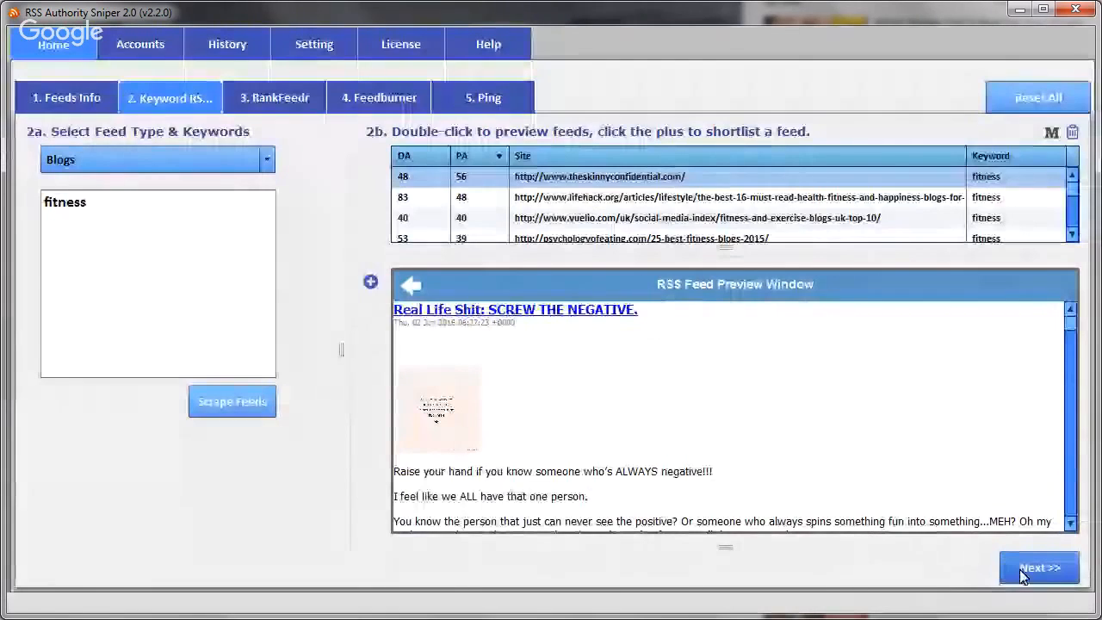
- In the RankFeedr stage, select TheBodyworkouts, bodybuildandfitness and theskinnyconfidential.com as the three companion feeds
left_click(1039, 569)
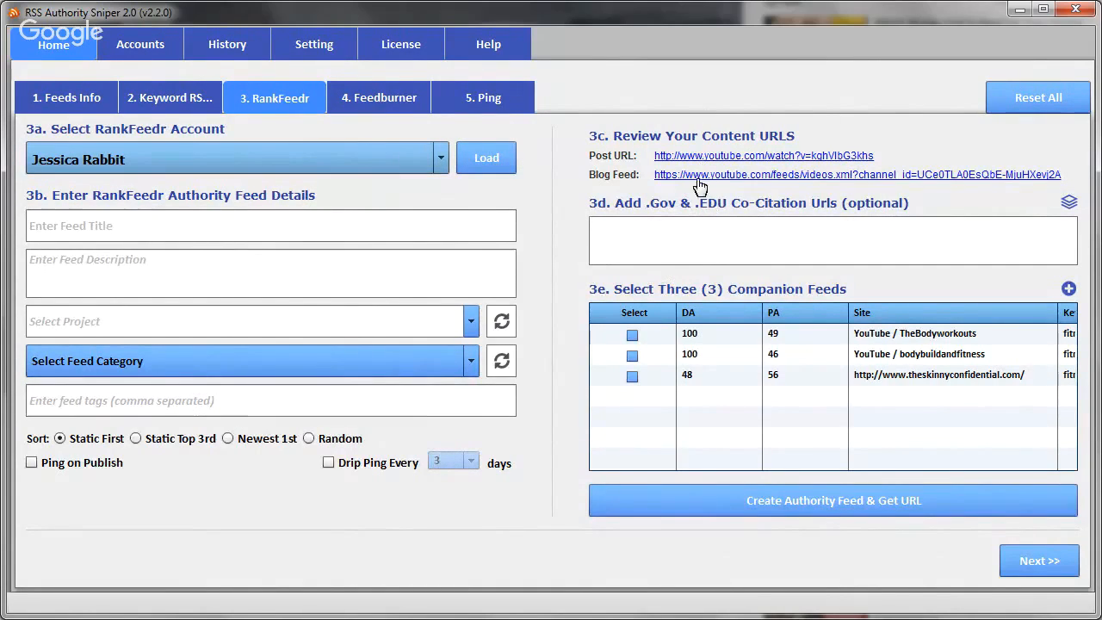
left_click(632, 334)
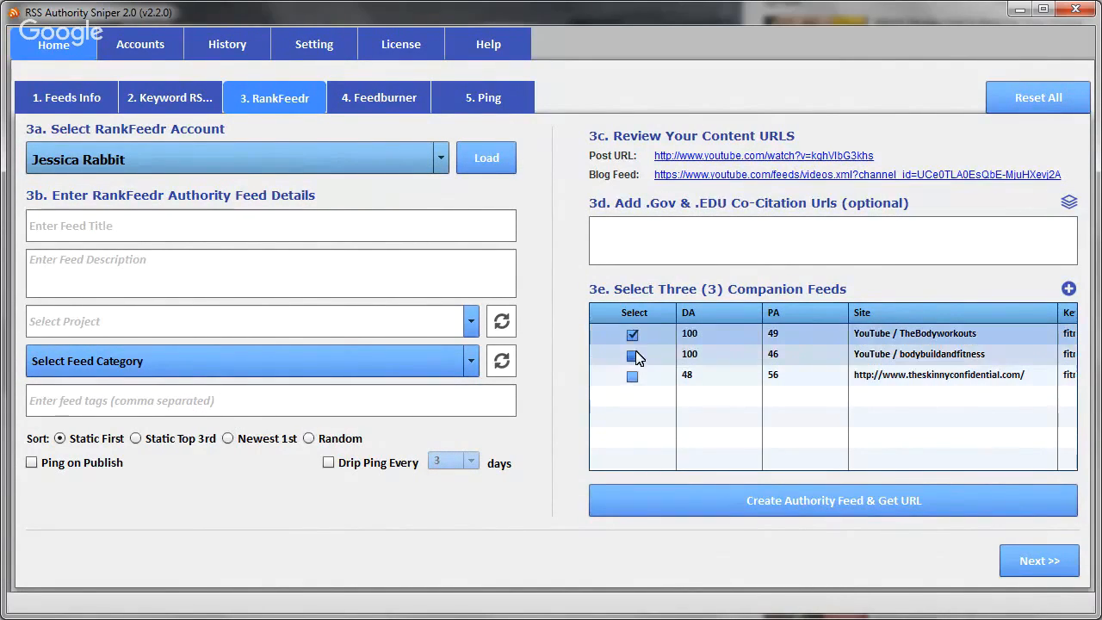
left_click(634, 354)
left_click(632, 376)
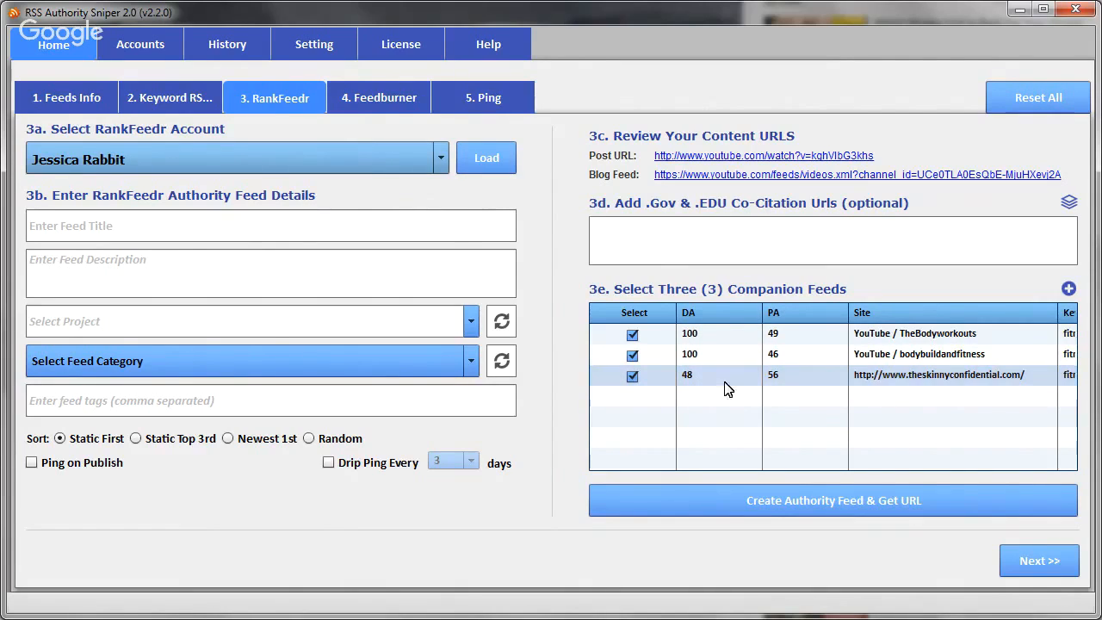
left_click(796, 376)
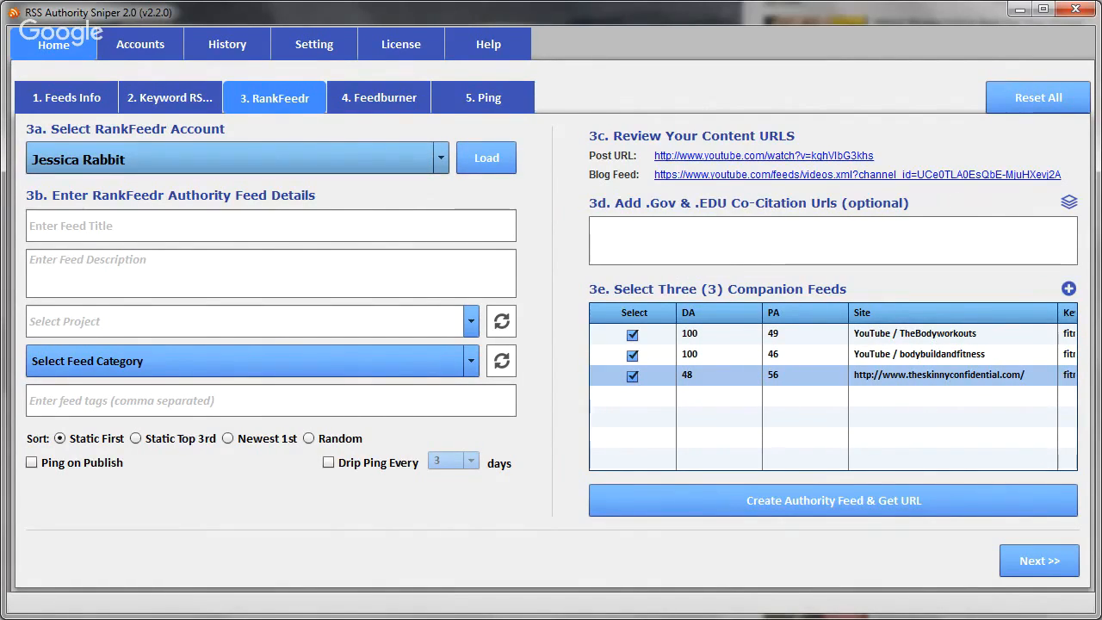
- Load the selected RankFeedr account and set the authority feed's category to Fitness
left_click(74, 227)
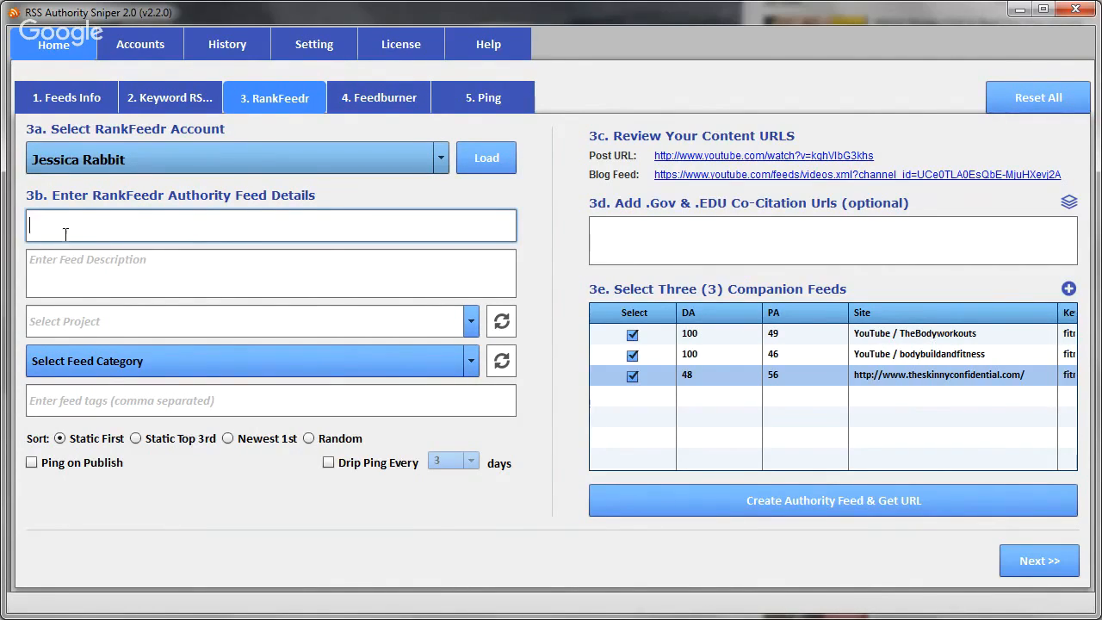
left_click(478, 164)
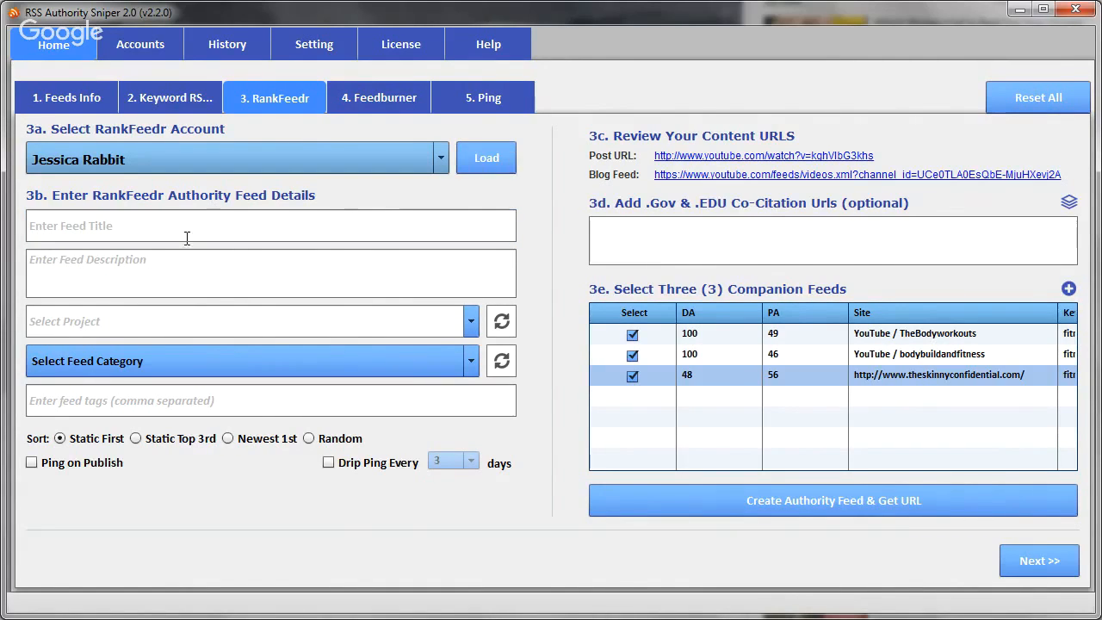
left_click(200, 363)
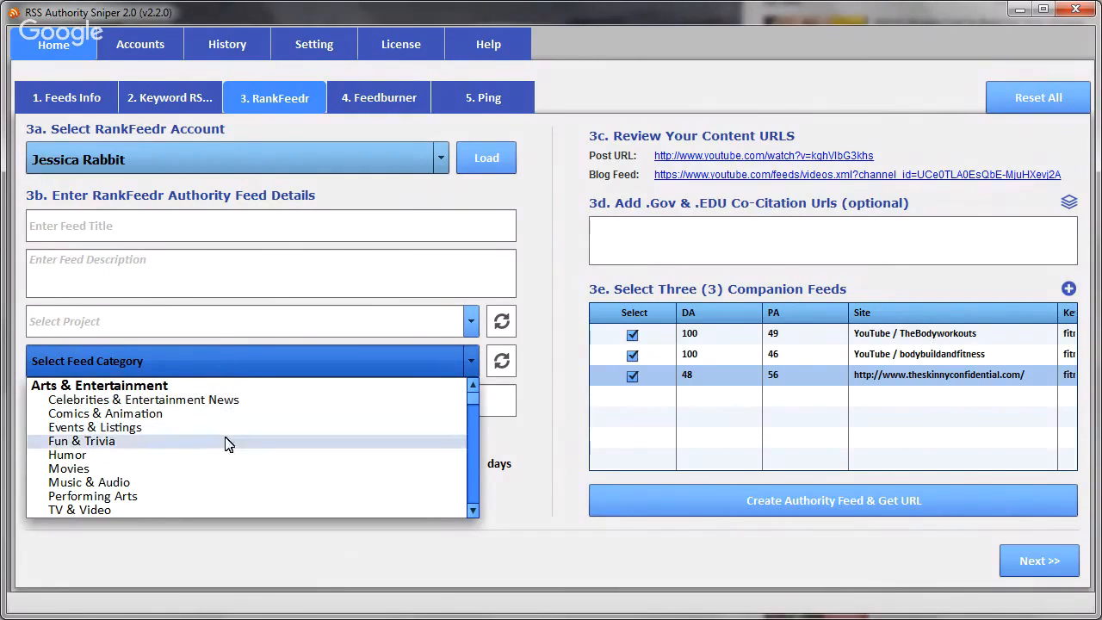
scroll(228, 445, "down", 1)
scroll(225, 455, "down", 6)
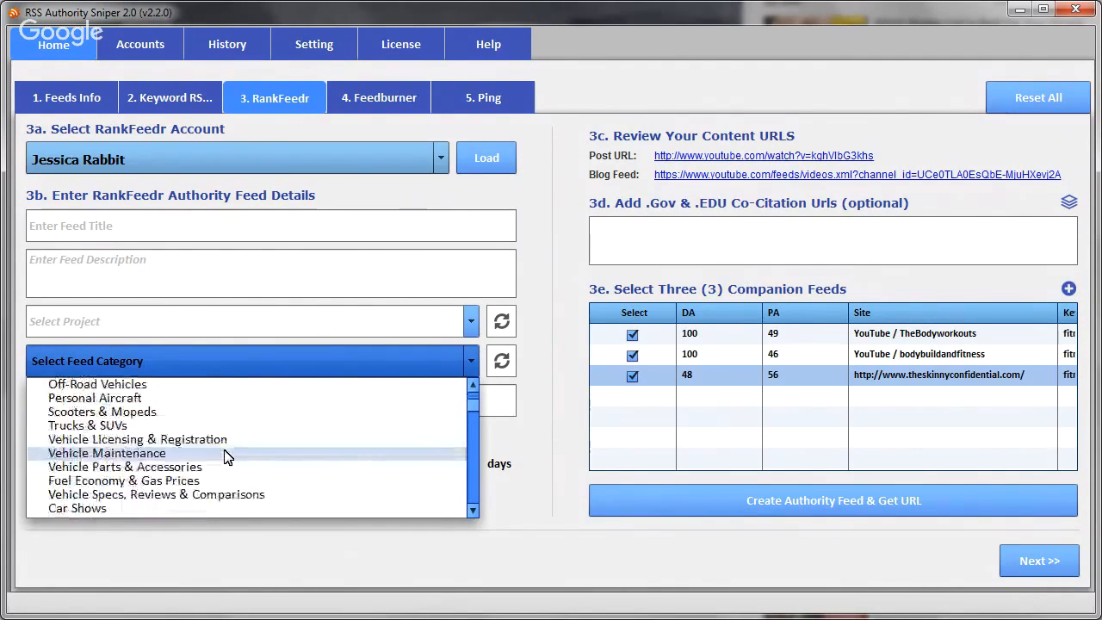
scroll(226, 456, "down", 5)
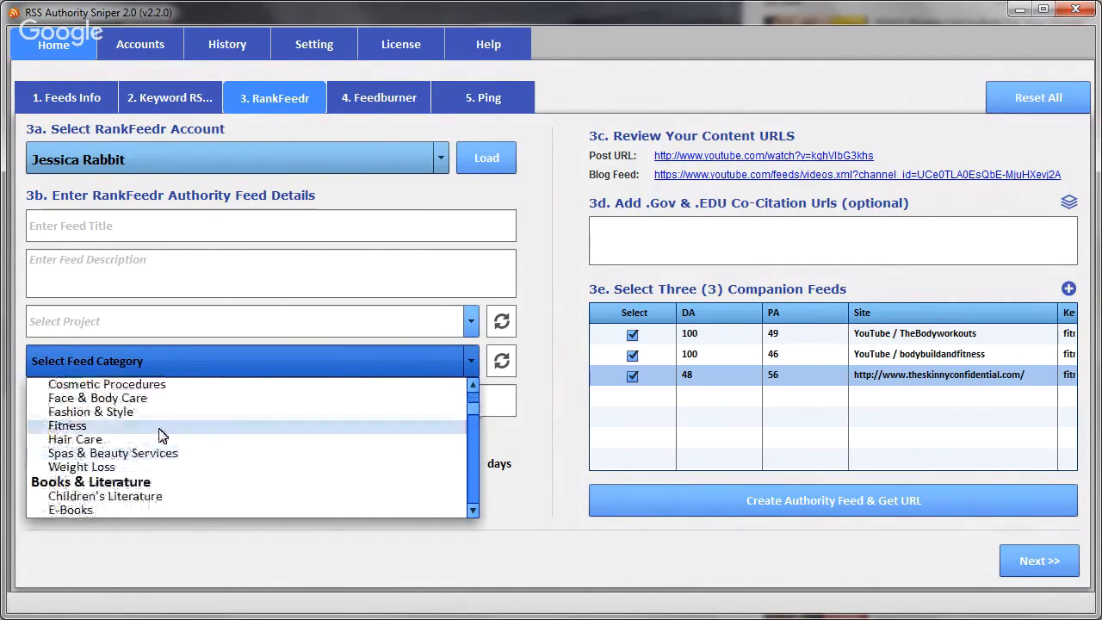
left_click(160, 429)
- Enter "Six pack abs" as the feed title and assign the feed to Test Project
left_click(69, 228)
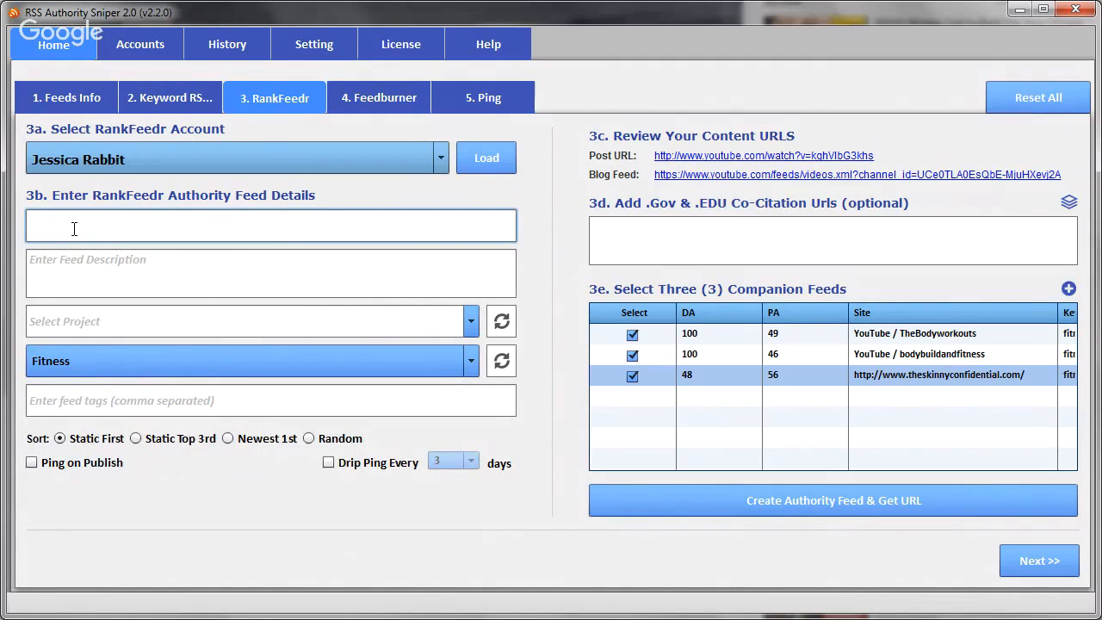
type("Six pack abs")
left_click_drag(134, 225, 49, 225)
left_click(152, 281)
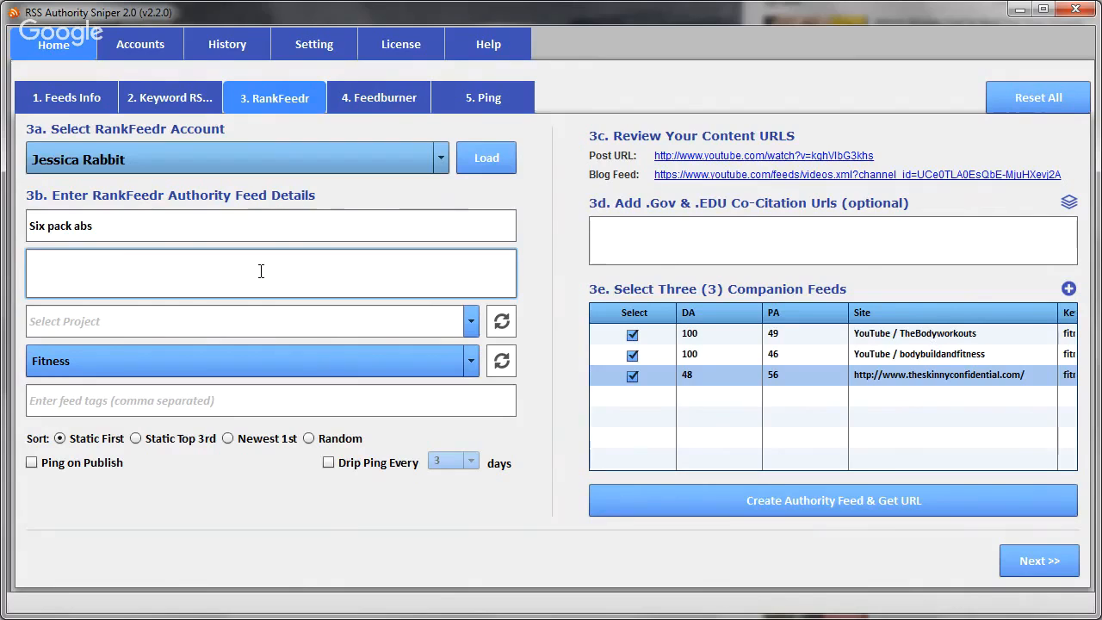
left_click(284, 320)
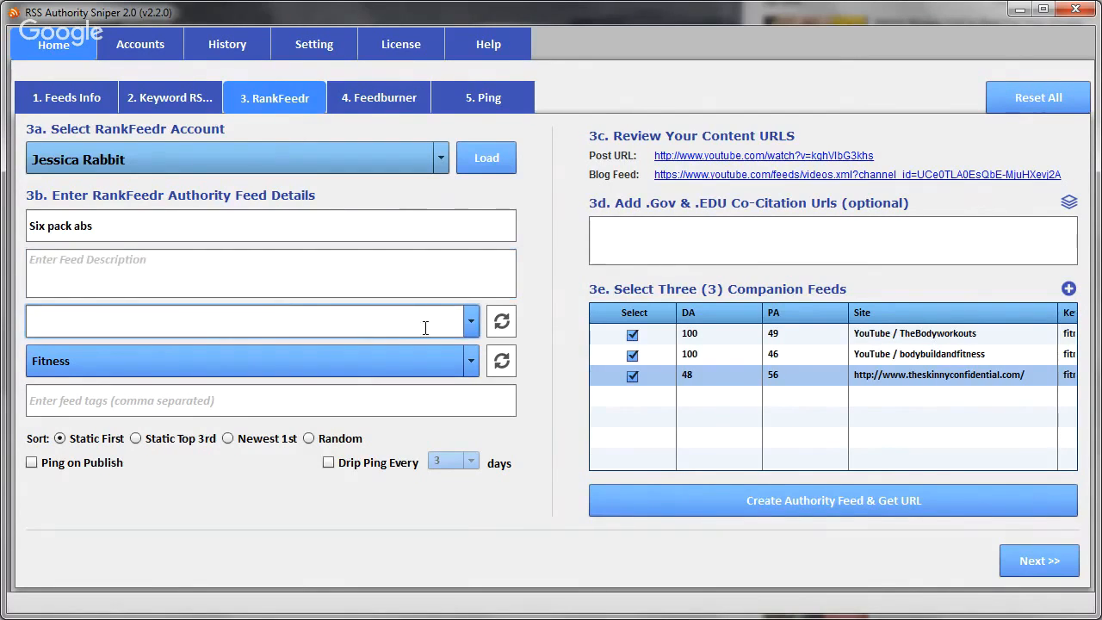
left_click(470, 323)
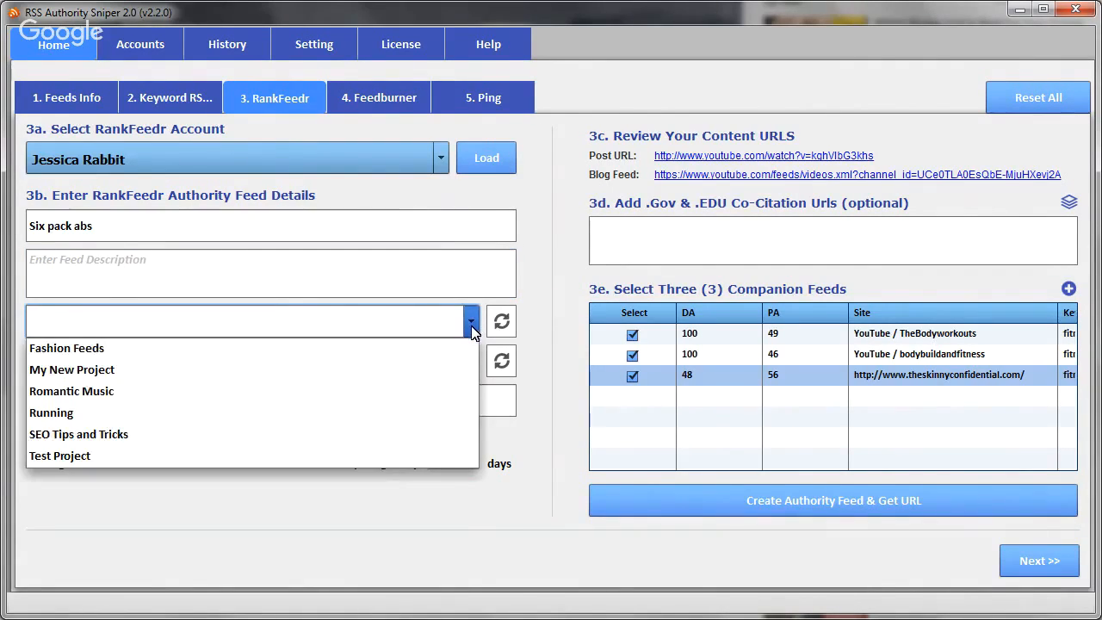
left_click(60, 455)
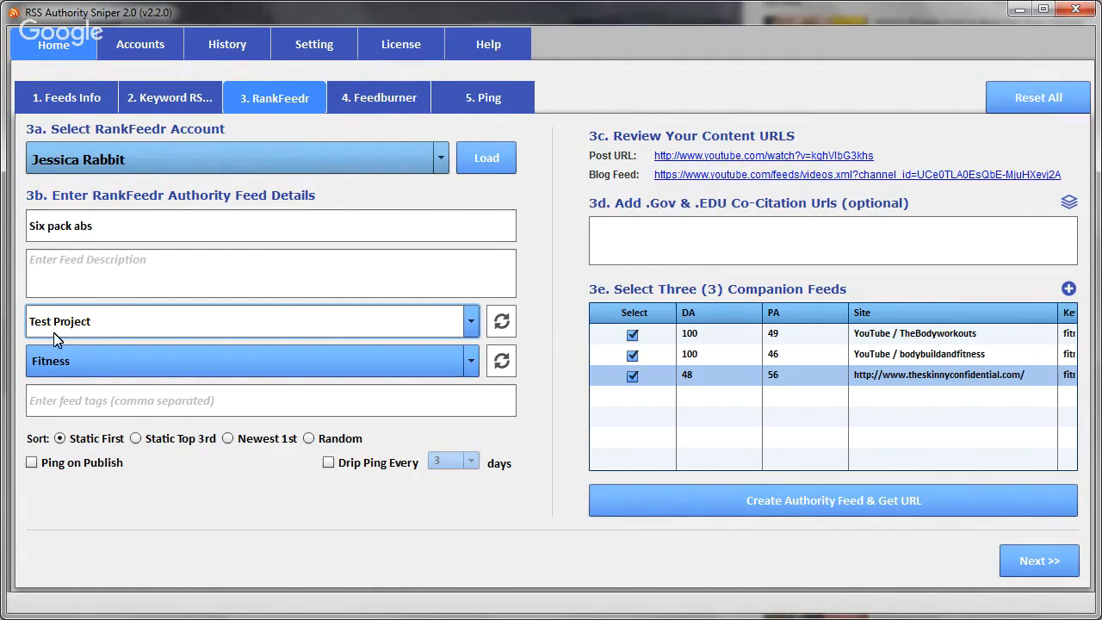
- Enable Ping on Publish and drip pinging every 7 days for the authority feed
left_click(118, 400)
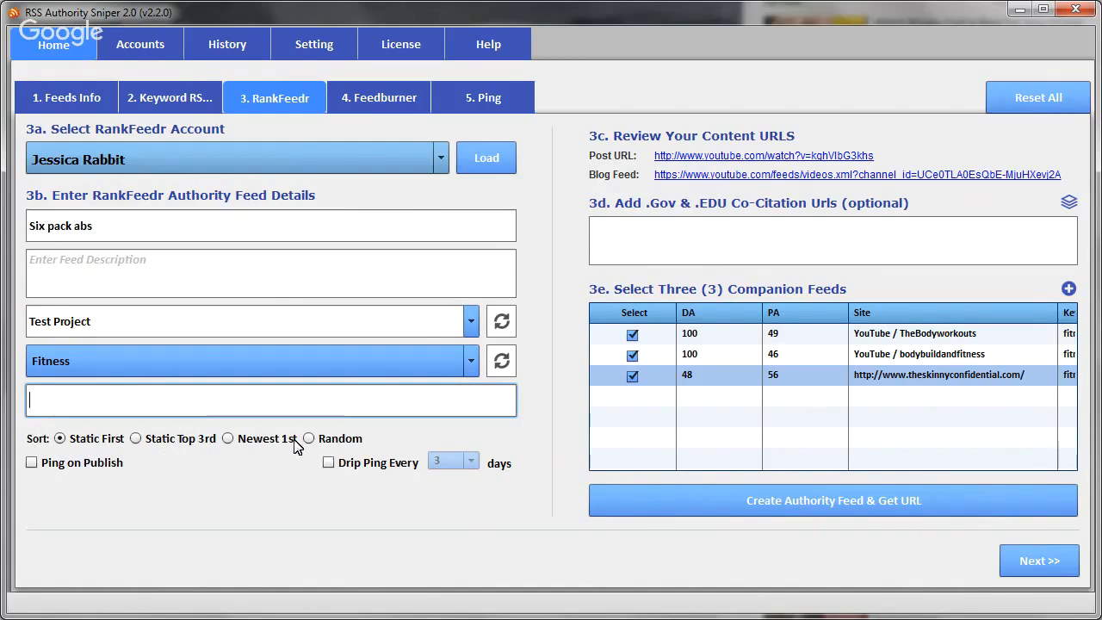
left_click(32, 464)
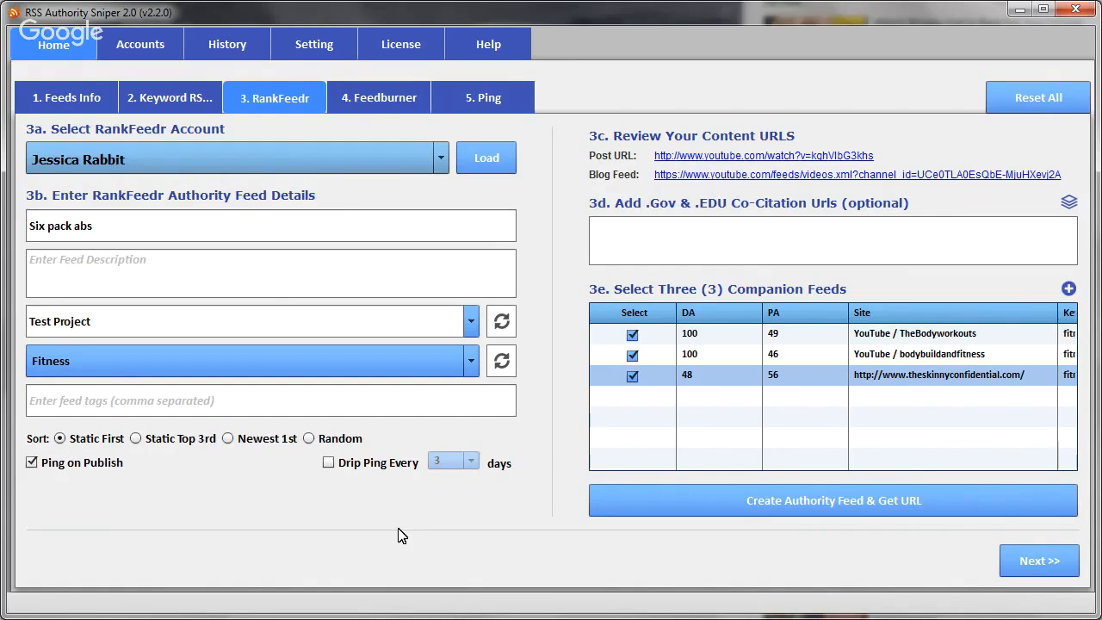
left_click(328, 462)
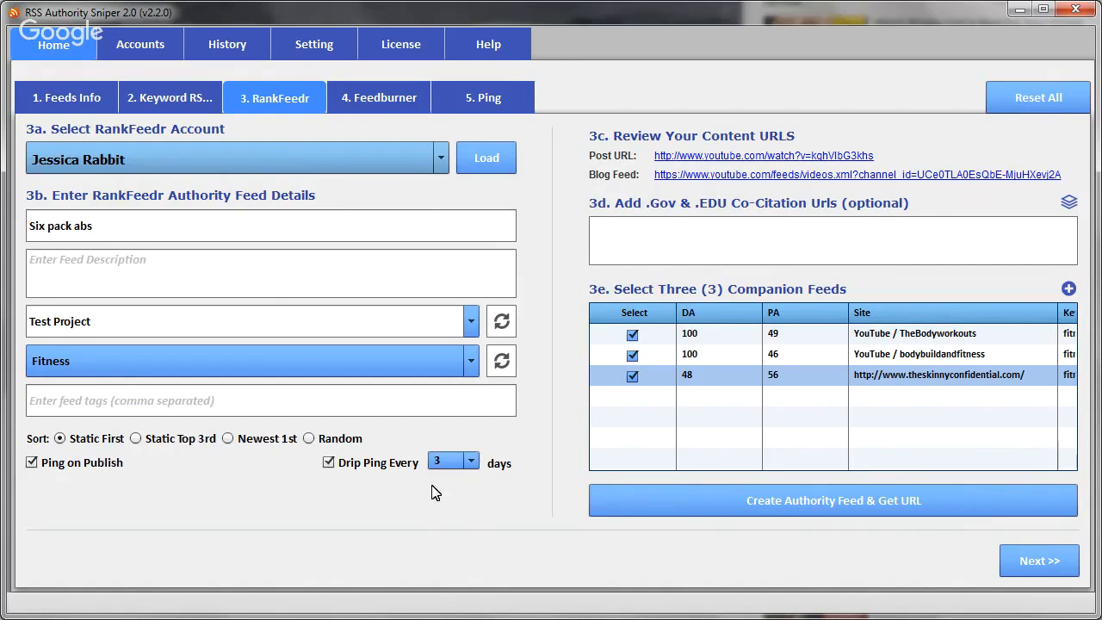
left_click(472, 464)
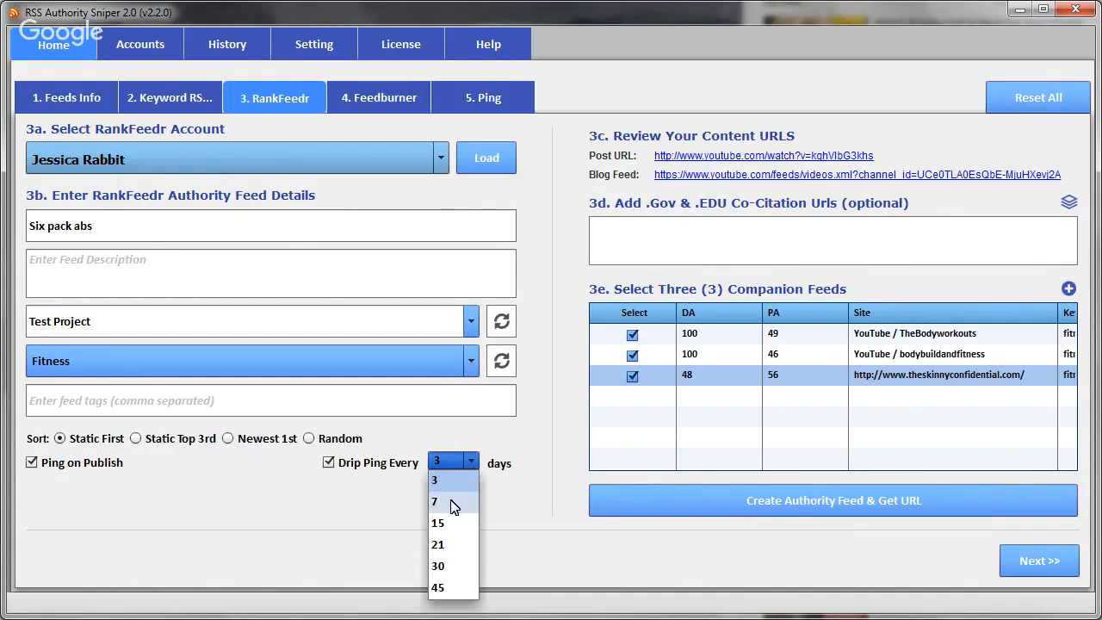
left_click(448, 502)
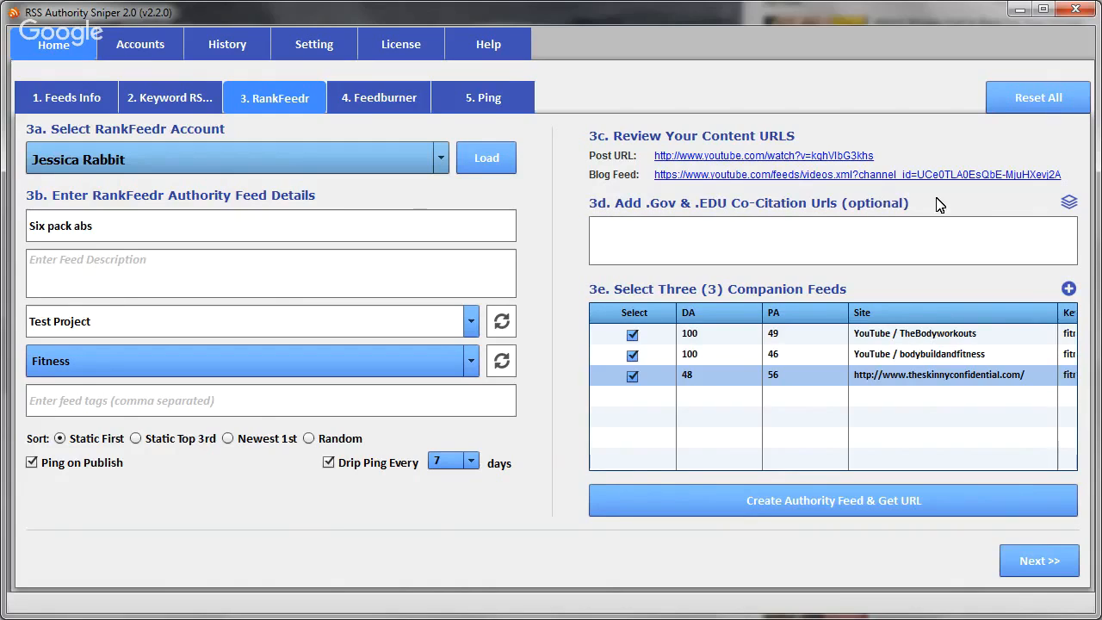
- Examine the custom .gov and .edu co-citation URL fields and close them without adding any URLs
left_click(1070, 207)
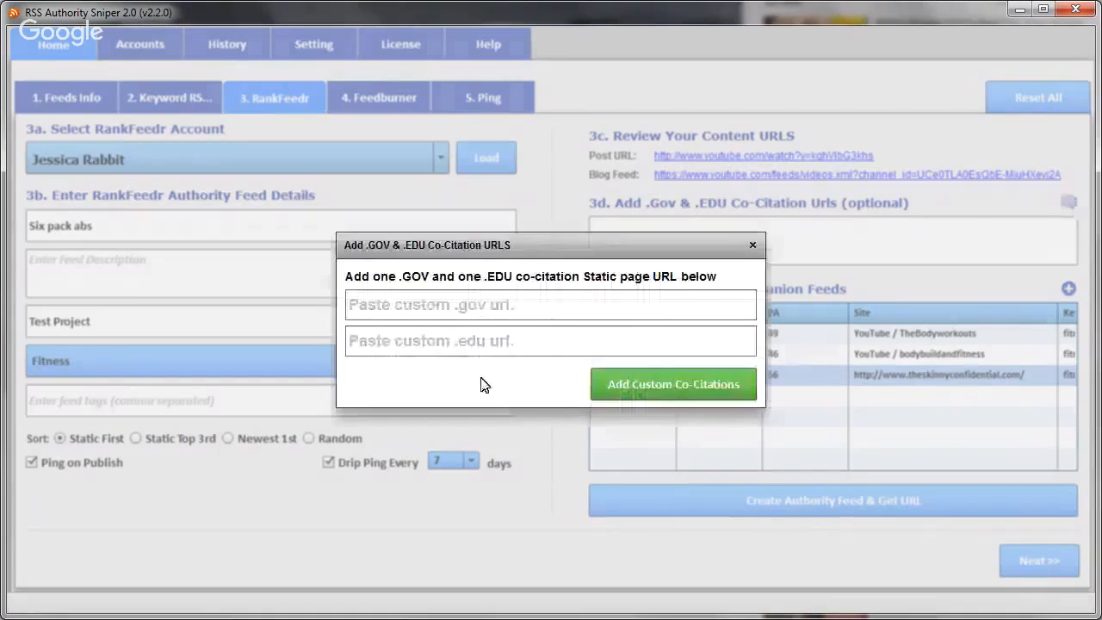
left_click(399, 305)
left_click(379, 341)
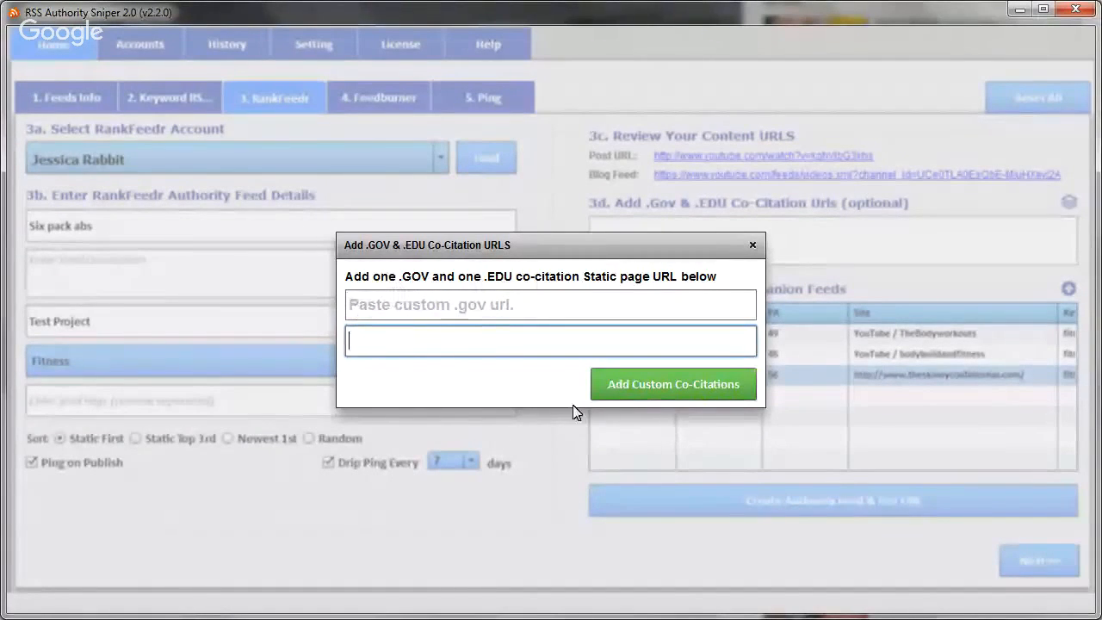
left_click(754, 244)
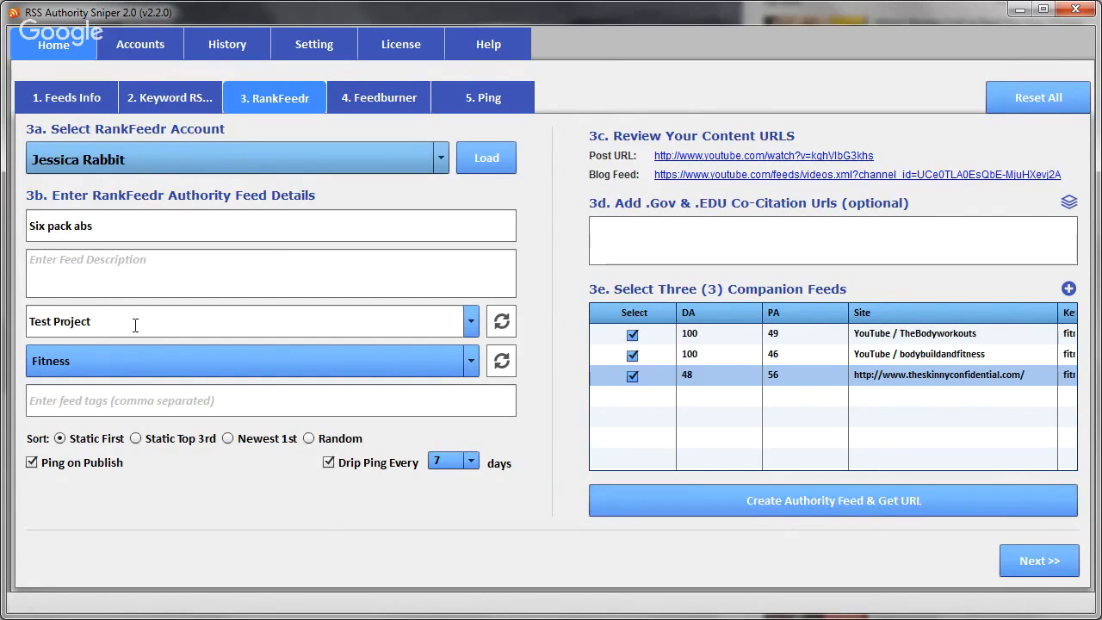
- Enter "Some description" as the feed description, create the authority feed, and acknowledge its creation
left_click(95, 279)
type("Some")
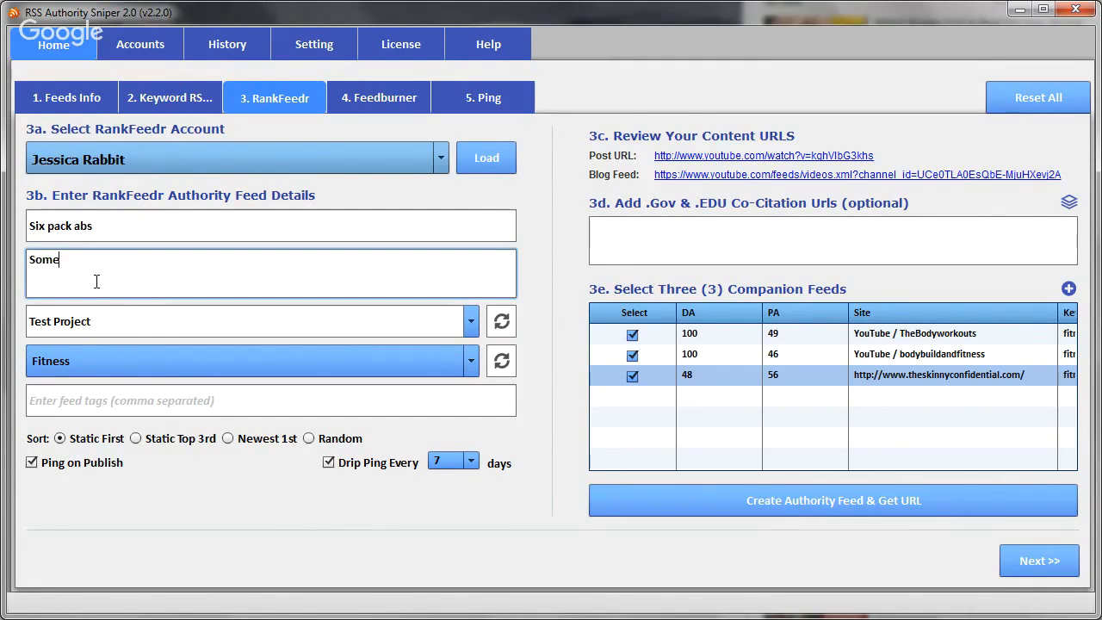
type(" description")
left_click(783, 508)
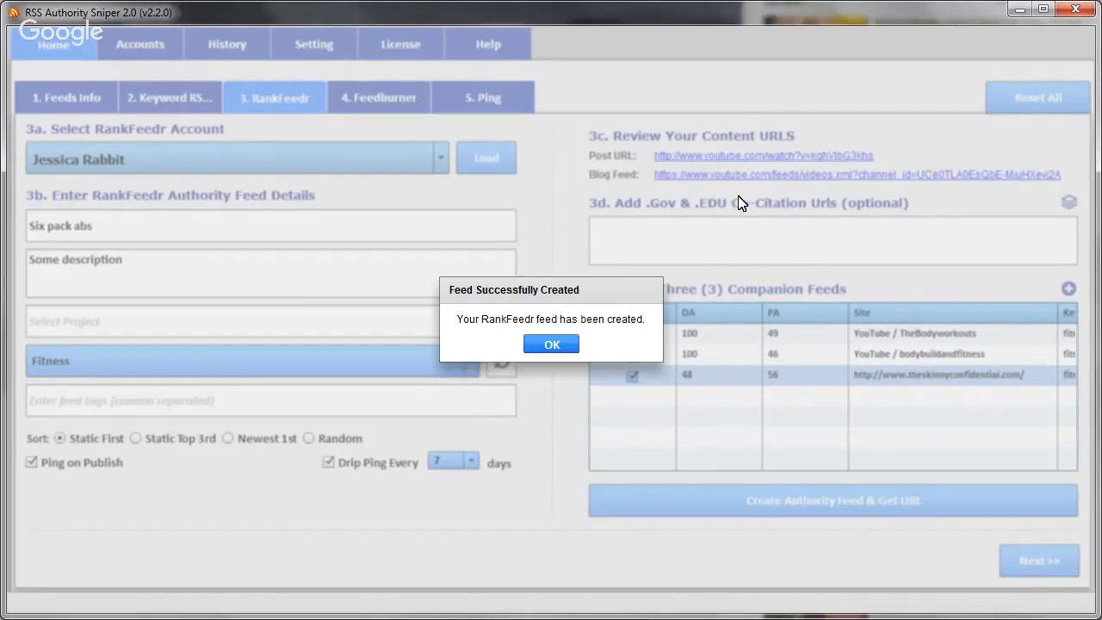
left_click(551, 345)
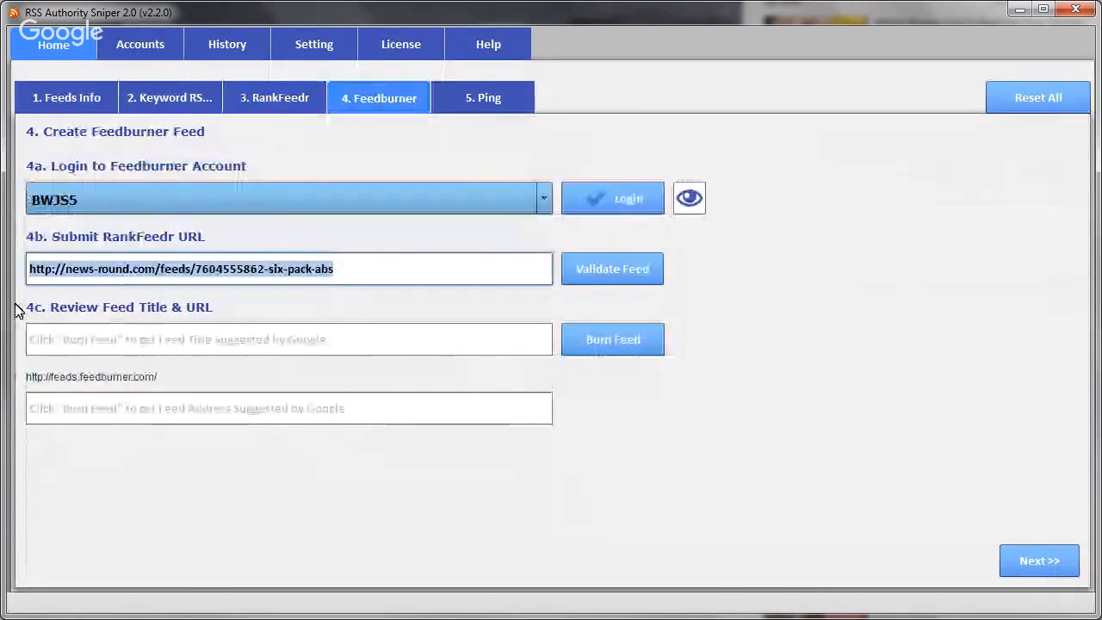
- Switch to the browser and examine the published "Six pack abs" feed, checking the order and sources of its entries
key("alt+Tab")
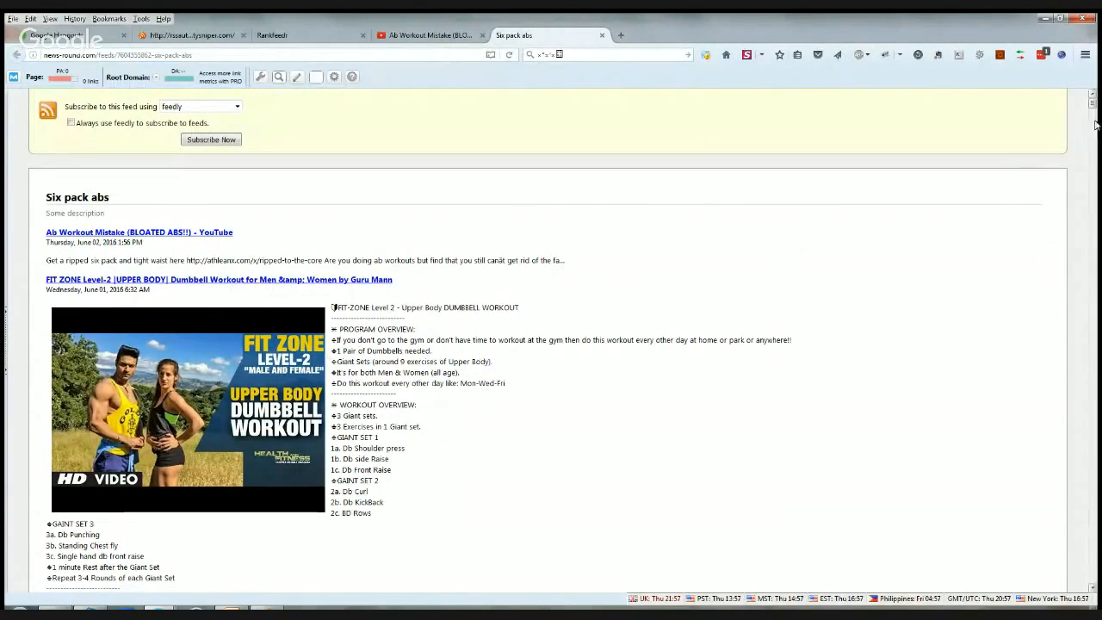
scroll(1093, 104, "down", 2)
scroll(1093, 103, "up", 2)
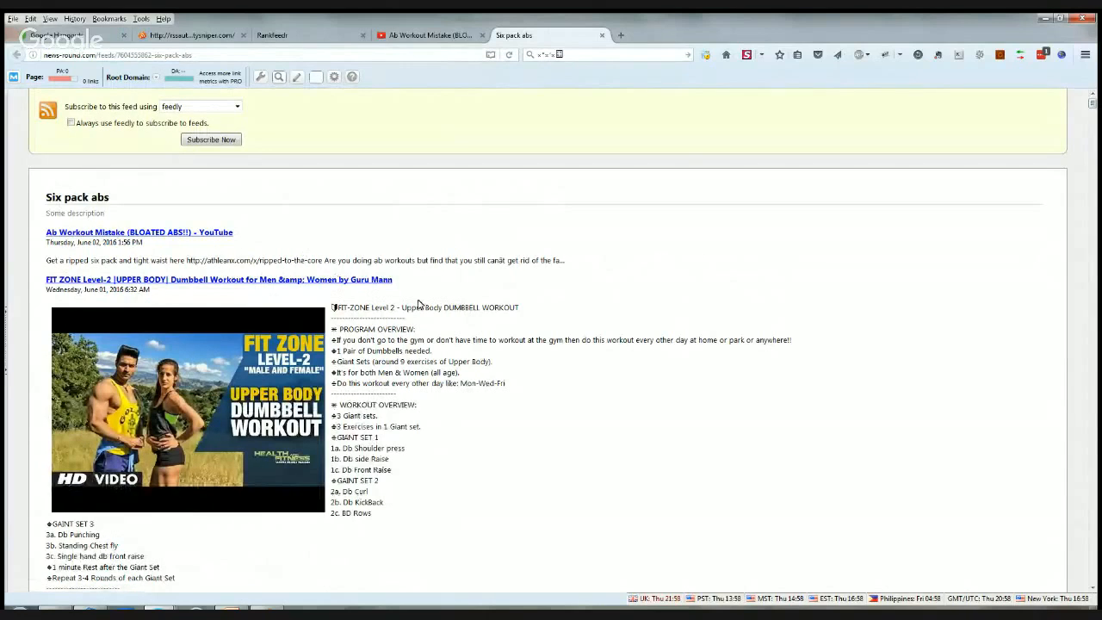
scroll(420, 311, "down", 10)
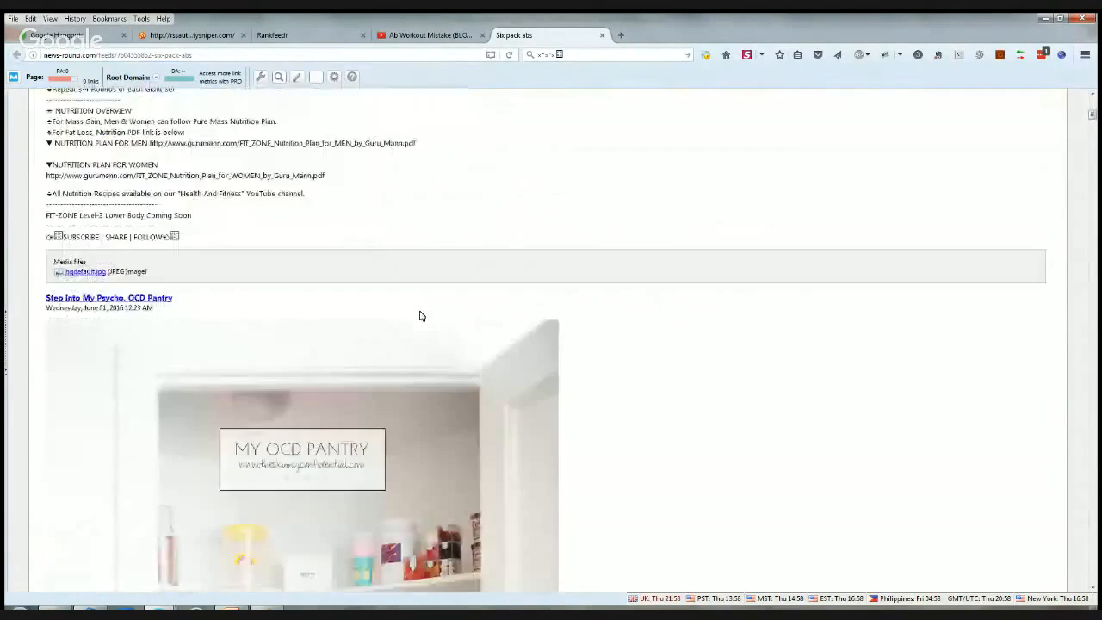
scroll(422, 317, "down", 15)
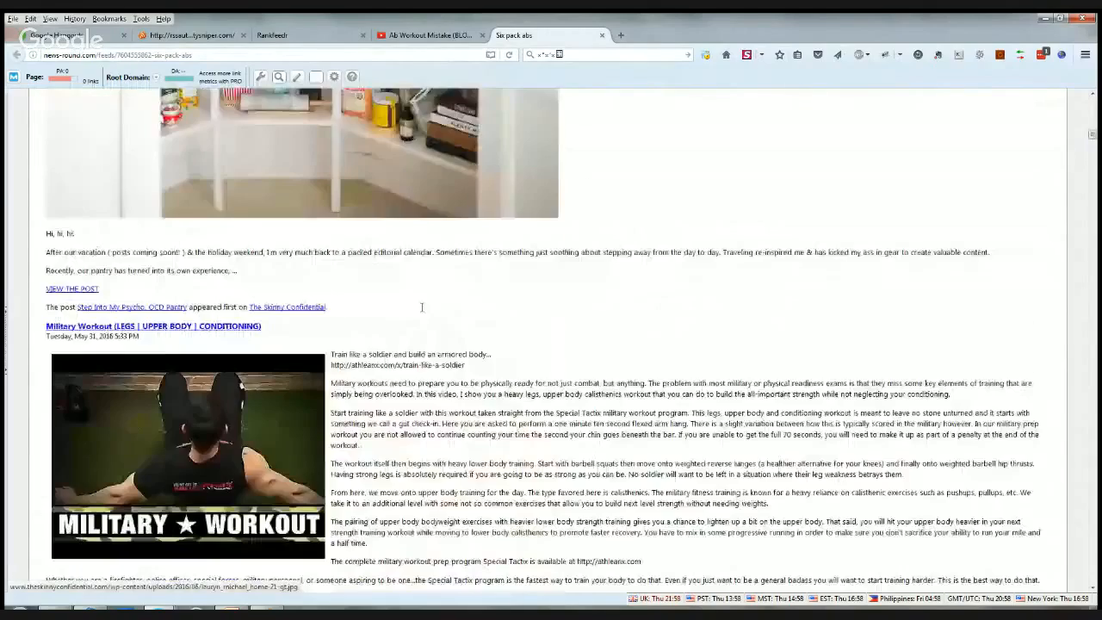
scroll(422, 315, "down", 4)
scroll(293, 313, "up", 10)
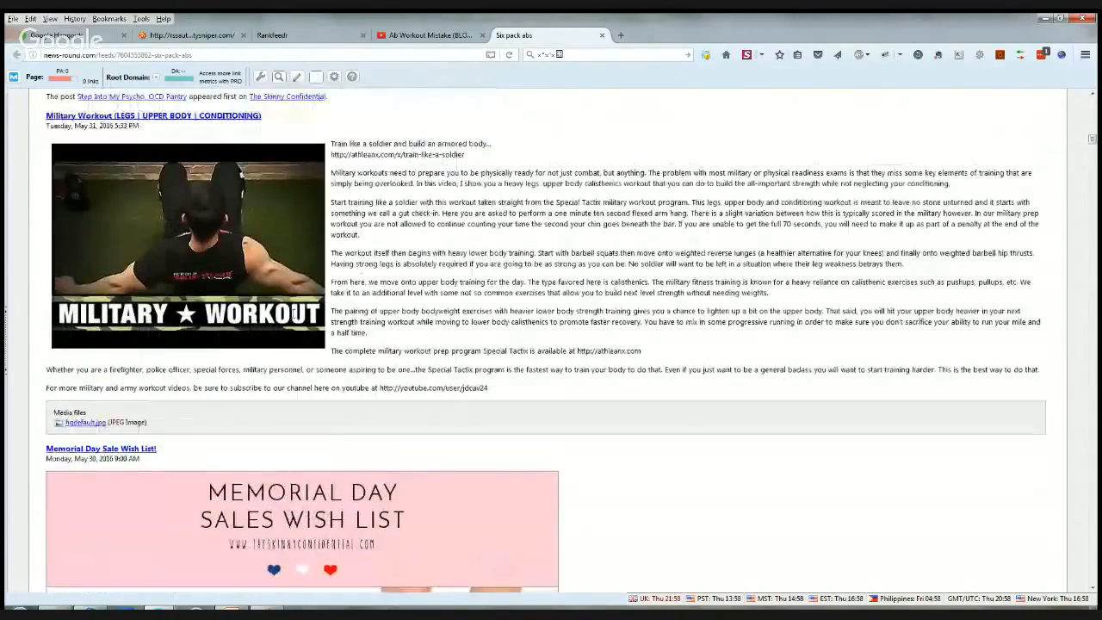
scroll(358, 403, "down", 8)
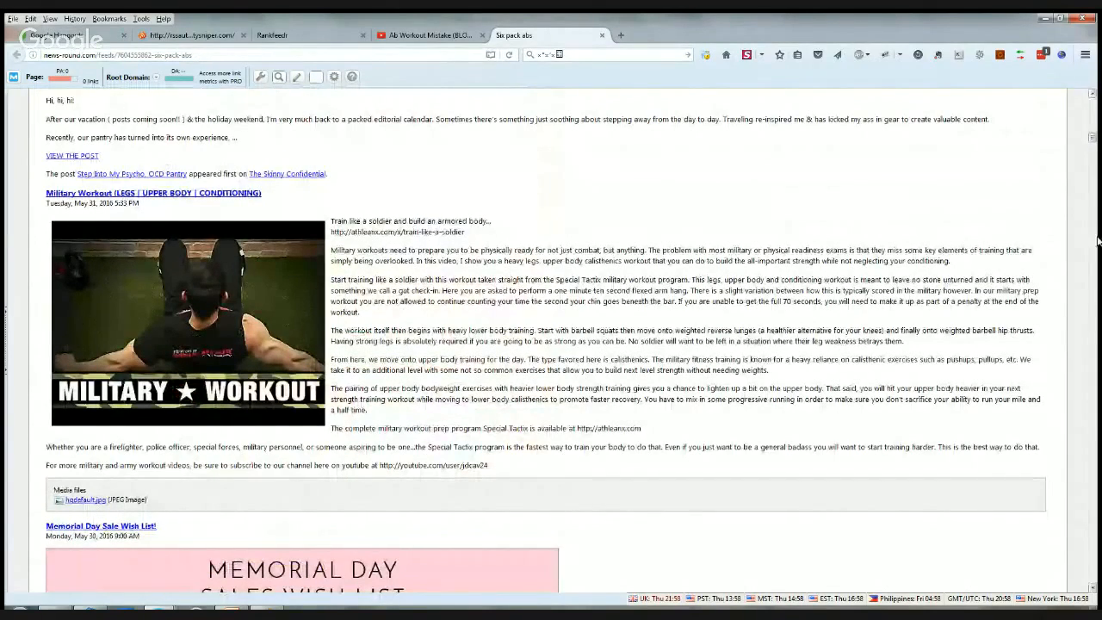
scroll(783, 272, "down", 1)
scroll(783, 270, "down", 20)
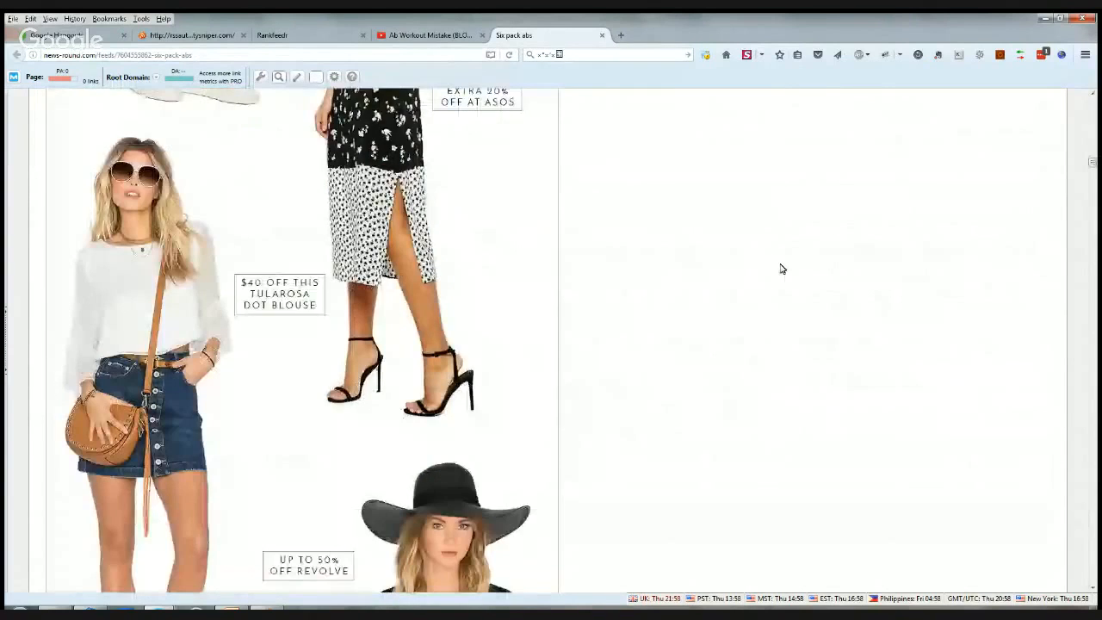
scroll(782, 269, "down", 3)
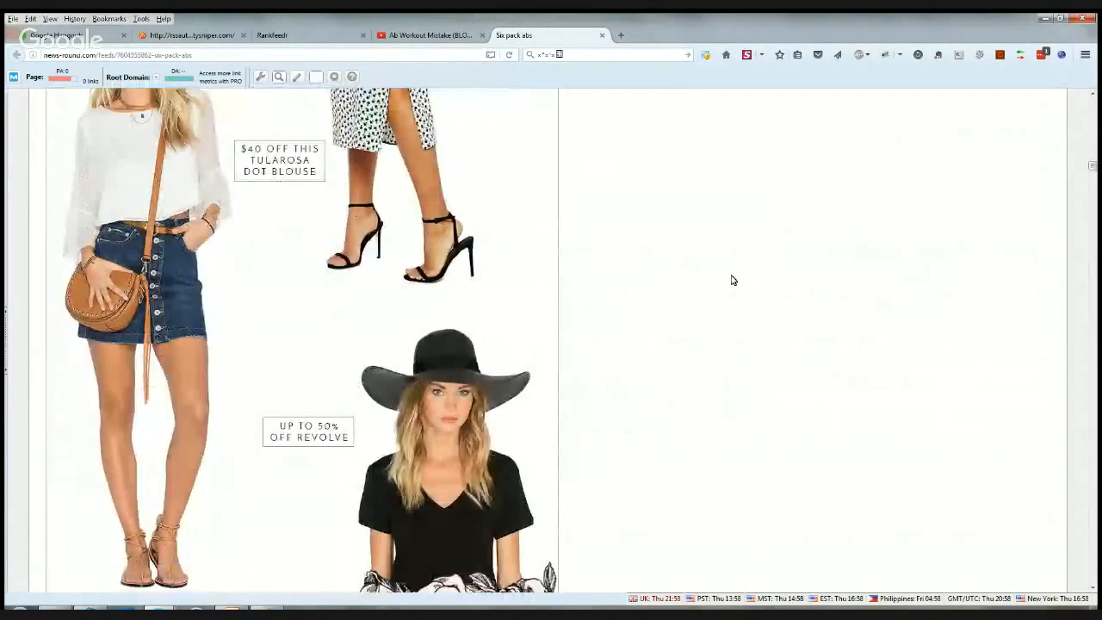
scroll(738, 290, "down", 20)
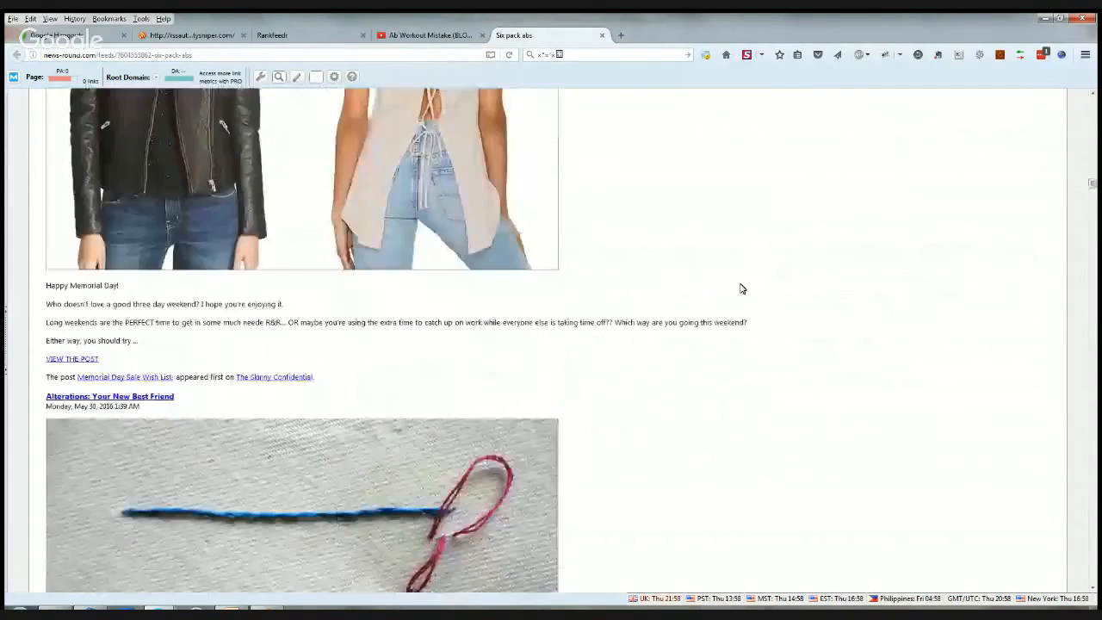
scroll(740, 288, "down", 15)
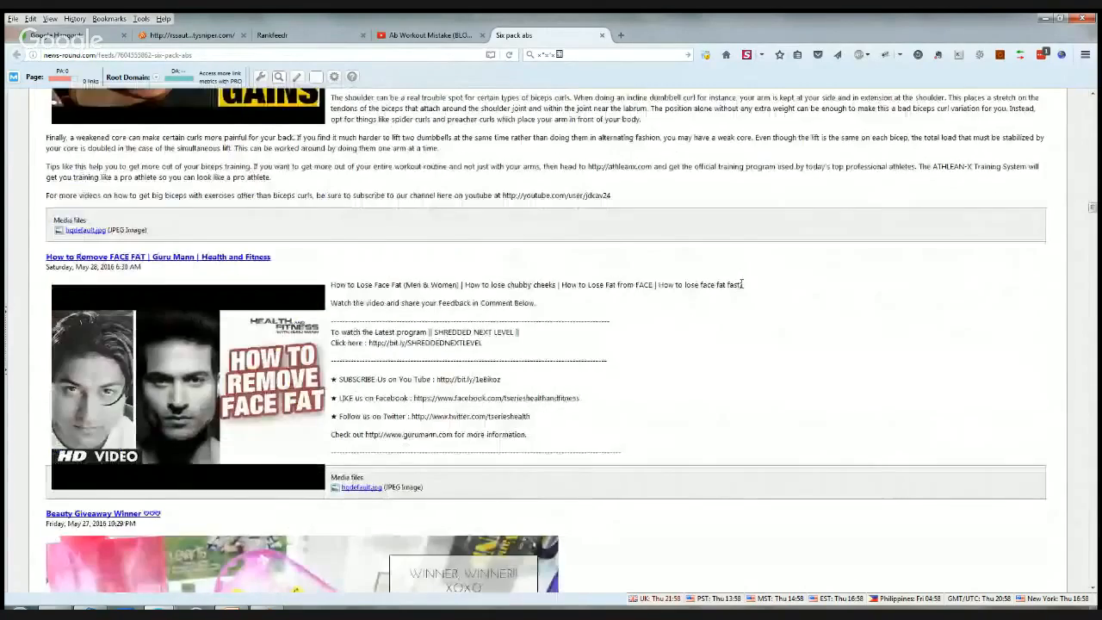
scroll(742, 286, "down", 20)
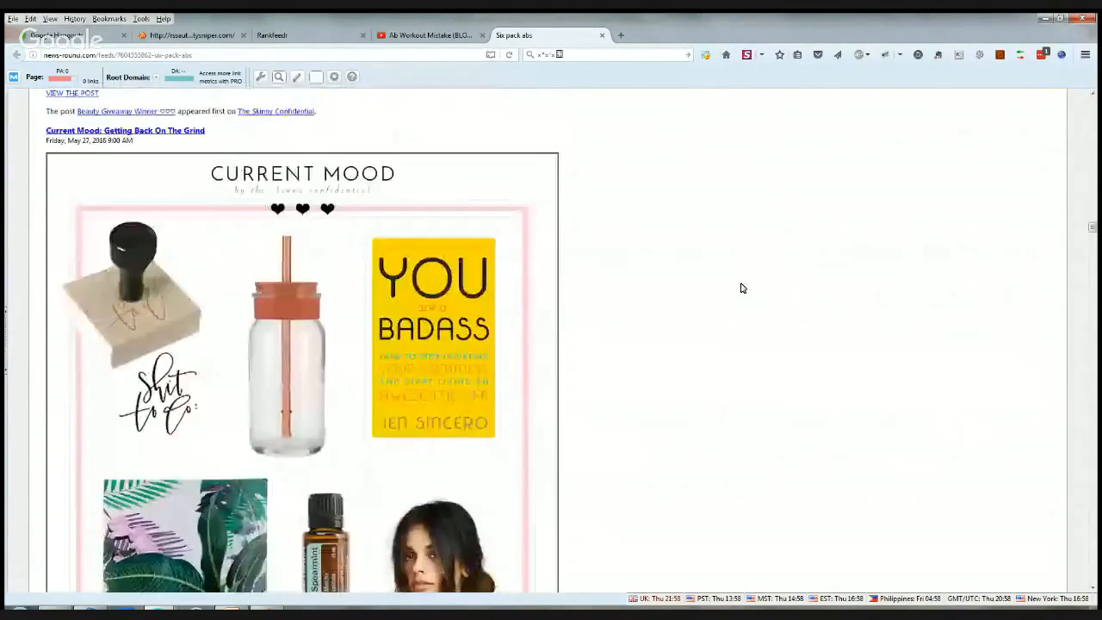
scroll(743, 288, "down", 3)
scroll(725, 226, "up", 20)
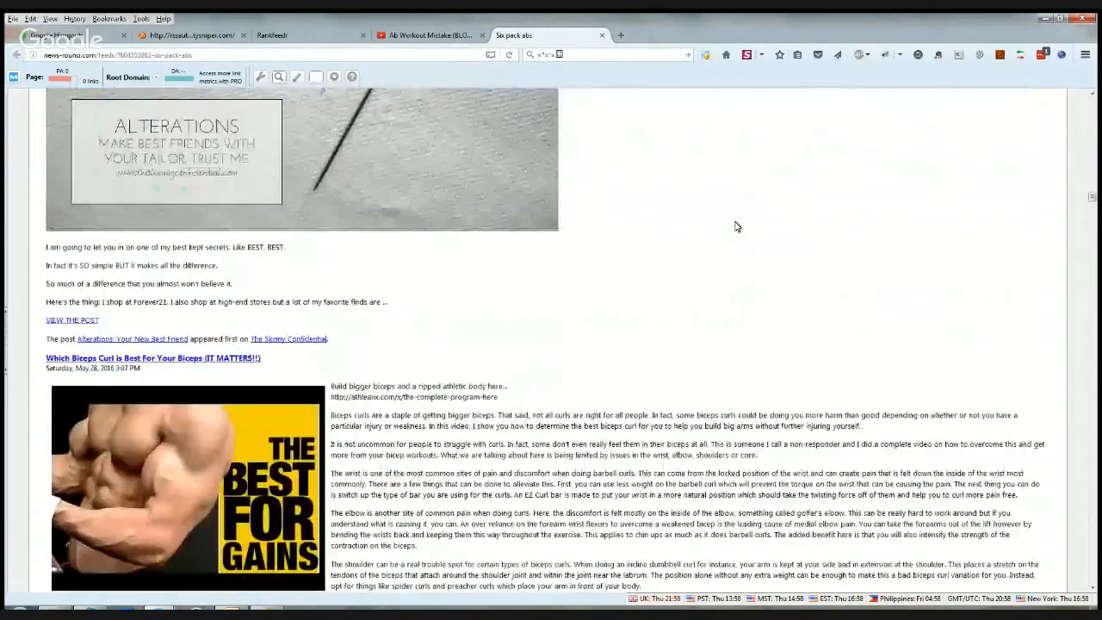
scroll(736, 219, "up", 6)
scroll(551, 330, "up", 10)
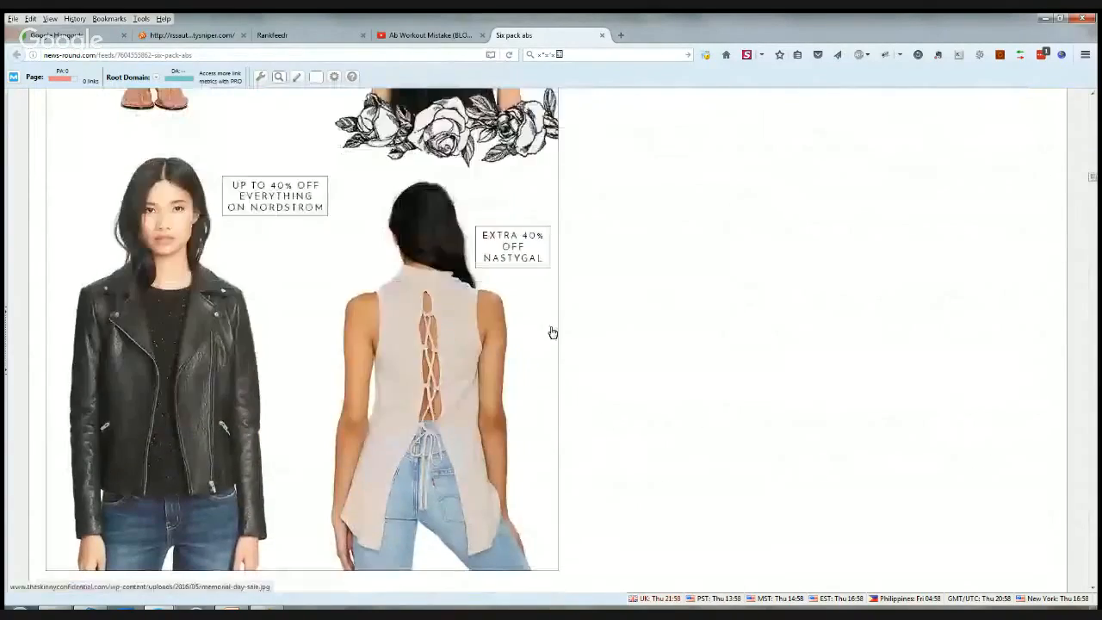
scroll(551, 306, "up", 15)
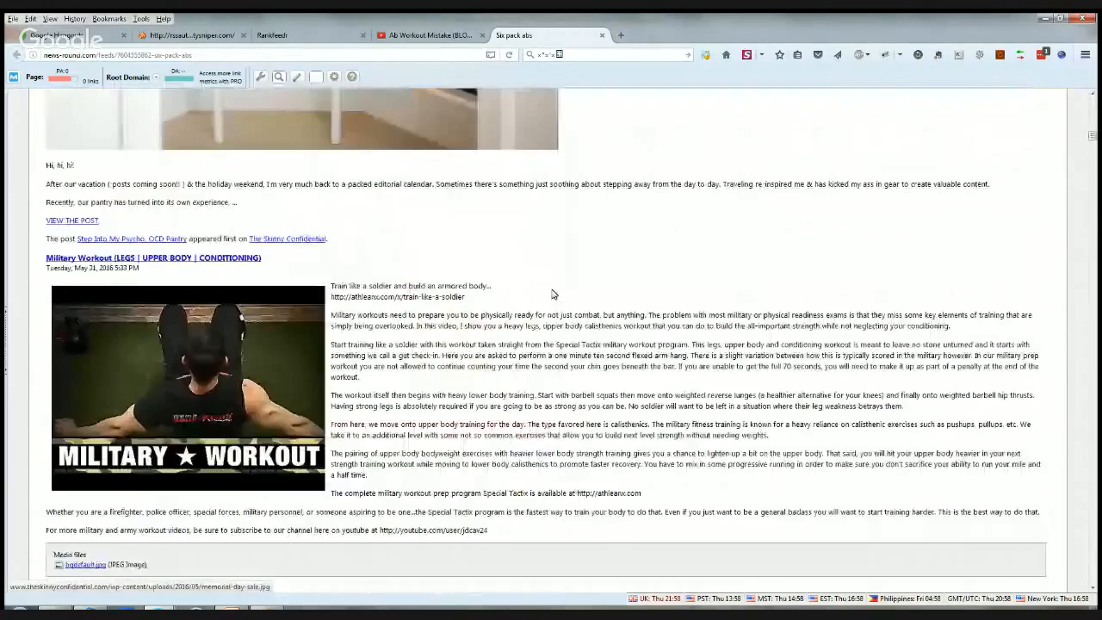
scroll(549, 289, "up", 15)
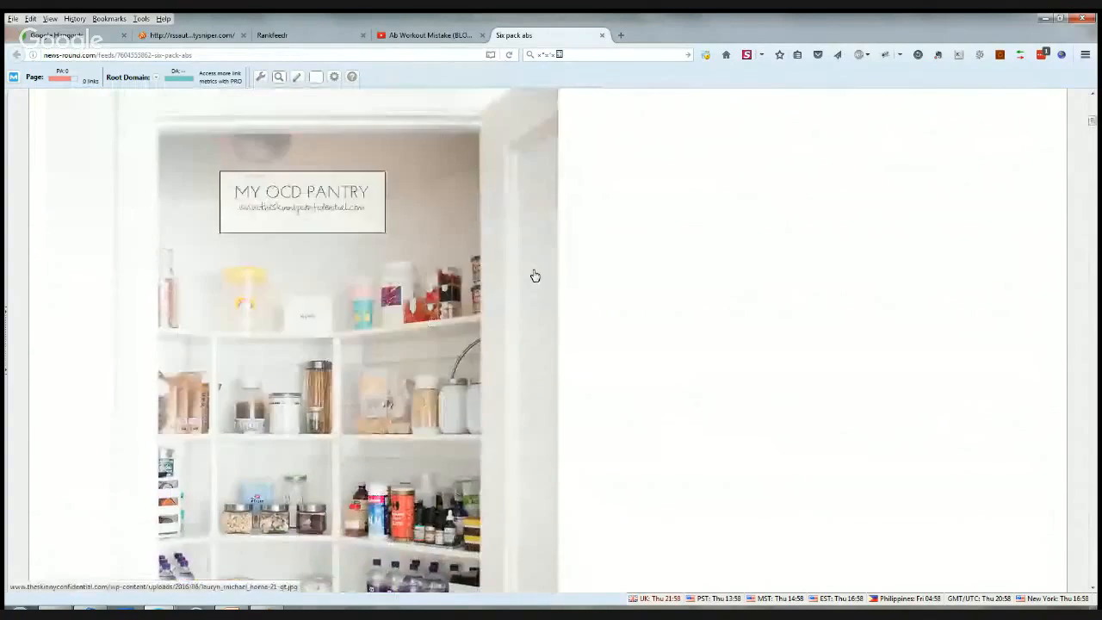
scroll(442, 408, "up", 7)
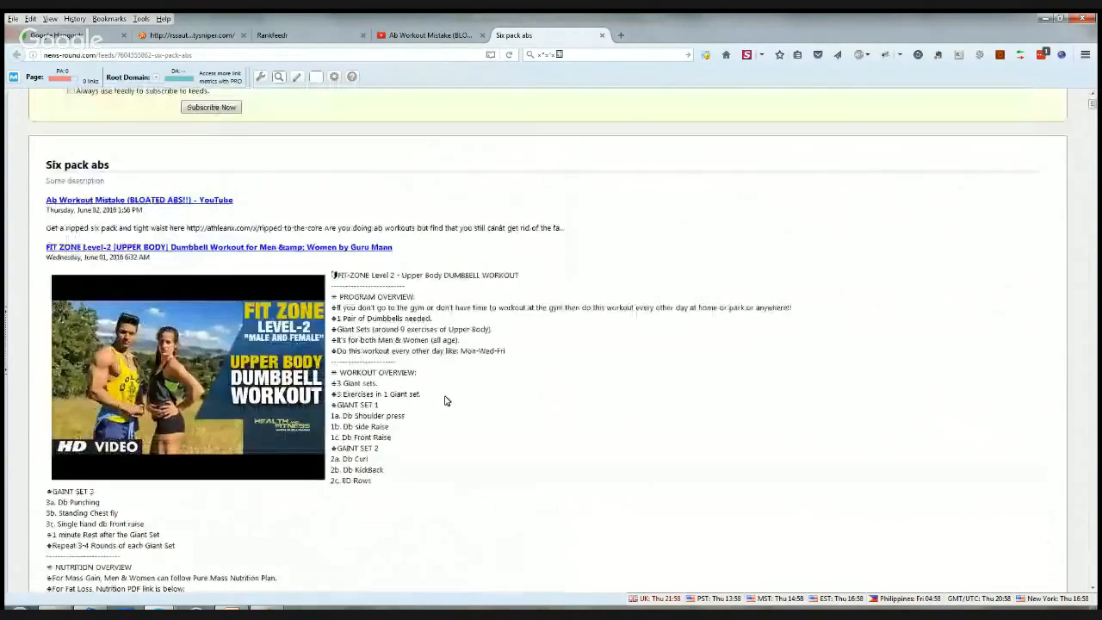
- Switch to the RankFeedr feed list and open the "Adwords instream video ads tutorials" feed for editing
left_click(278, 38)
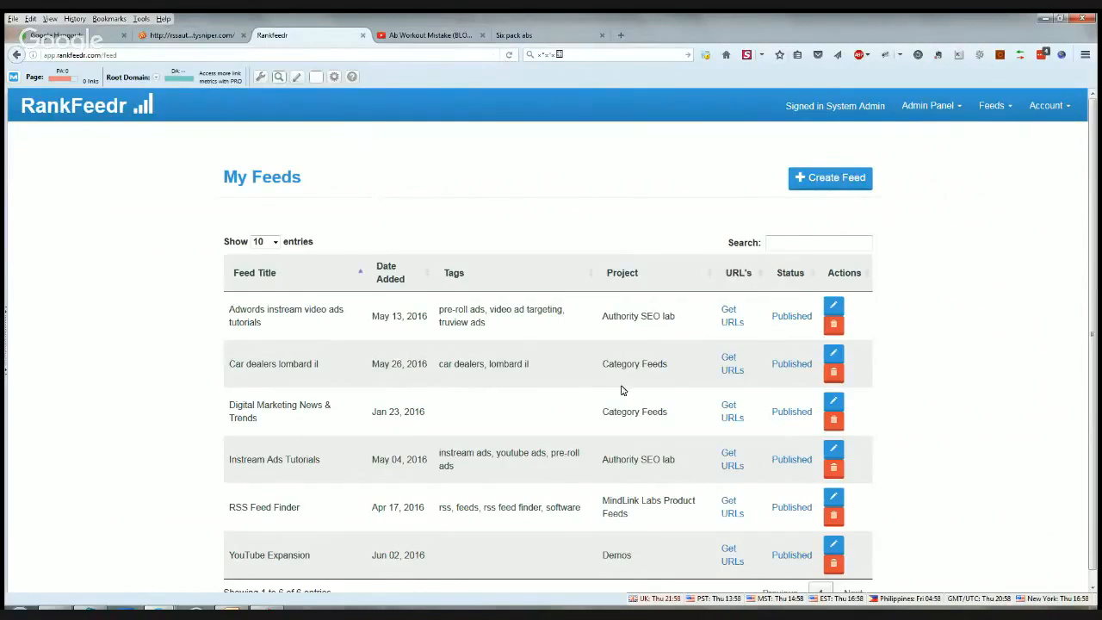
left_click(833, 308)
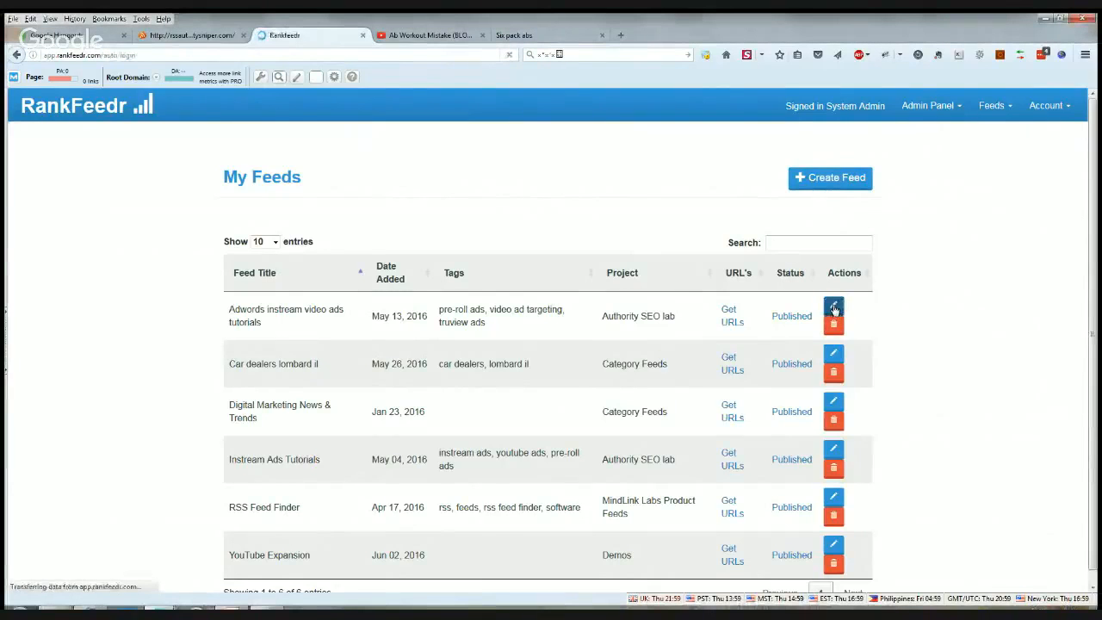
left_click(446, 278)
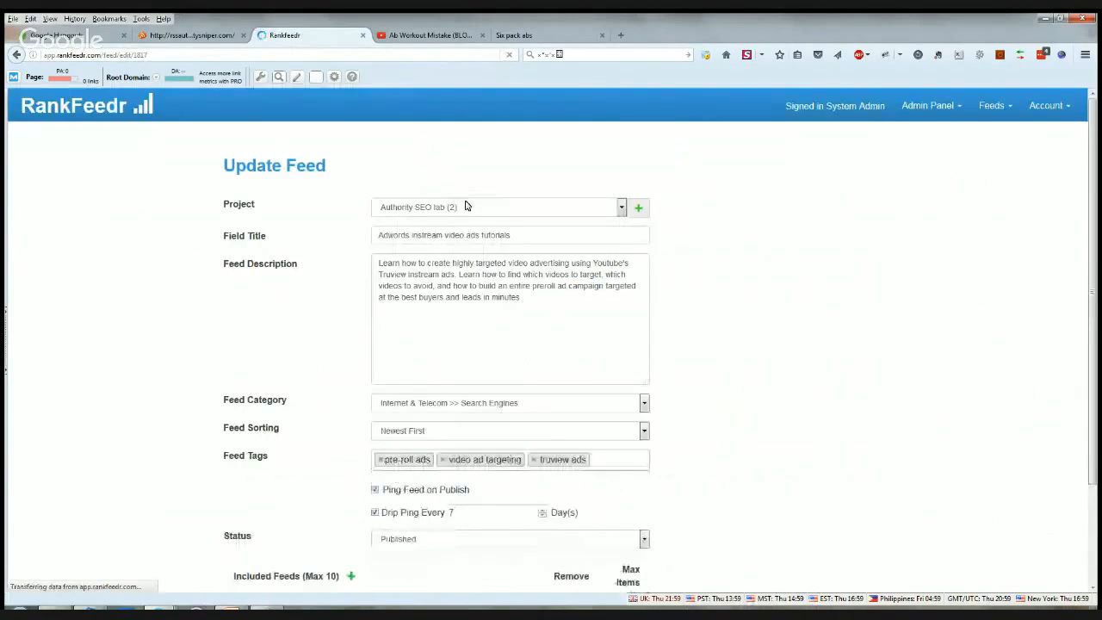
- Examine the Adwords feed's title, description, category, sorting, tags, ping settings, included feeds and static items without changing anything
scroll(895, 284, "down", 5)
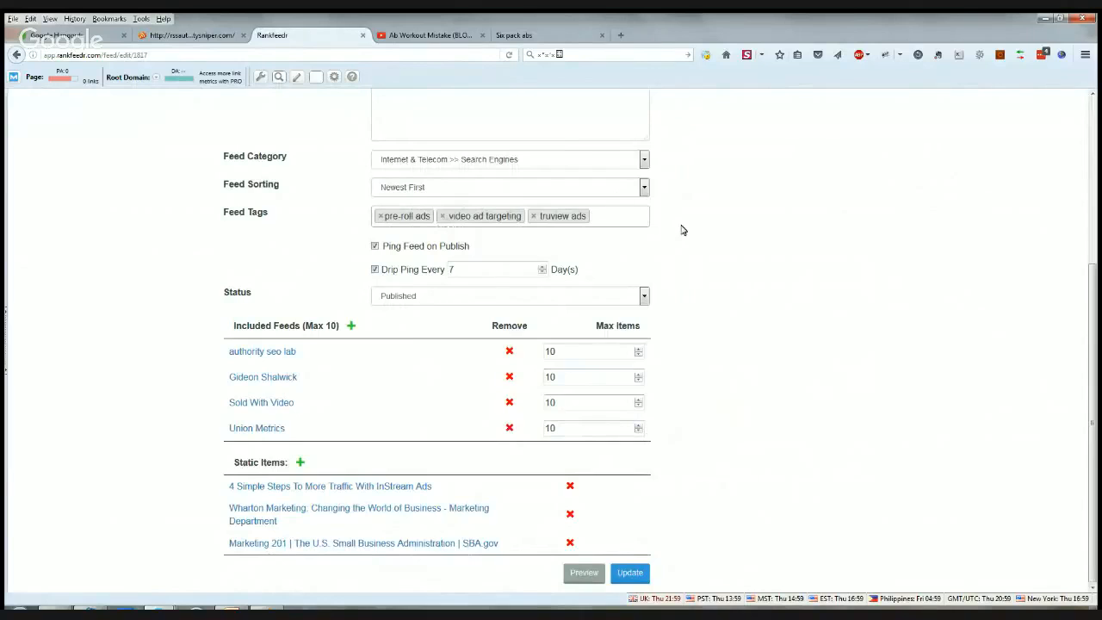
scroll(682, 230, "up", 3)
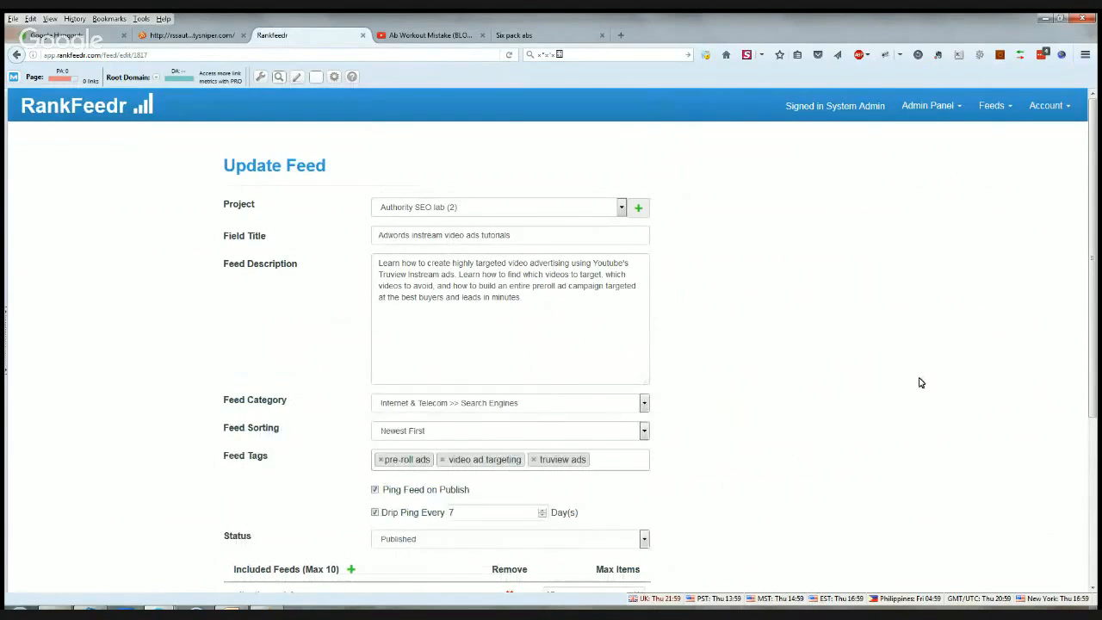
scroll(920, 382, "down", 3)
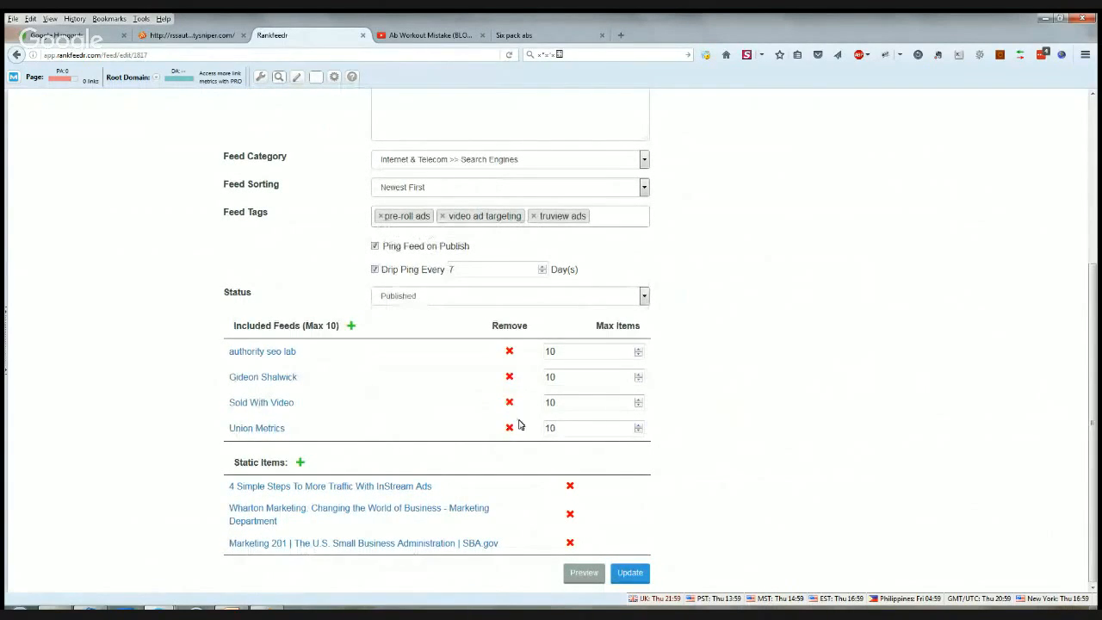
scroll(555, 400, "up", 5)
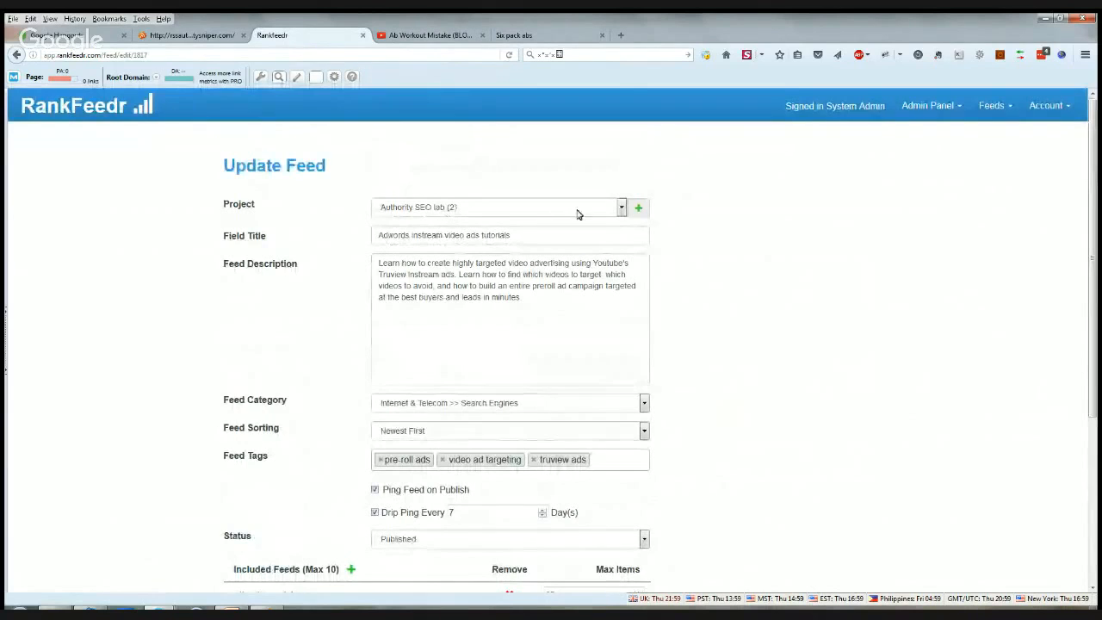
scroll(693, 312, "down", 4)
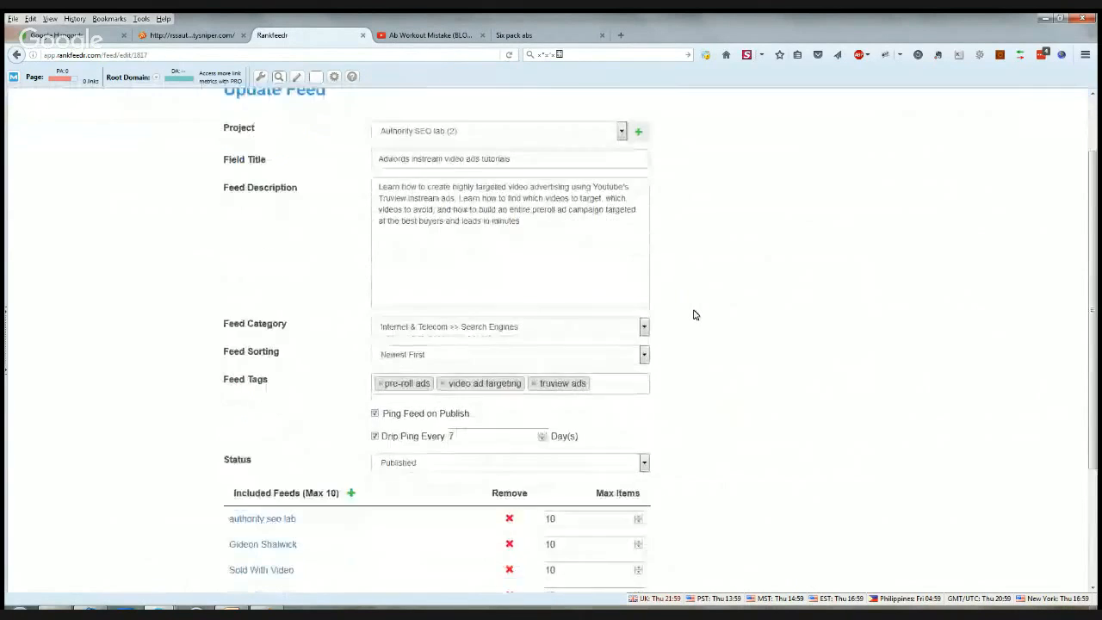
scroll(693, 310, "up", 4)
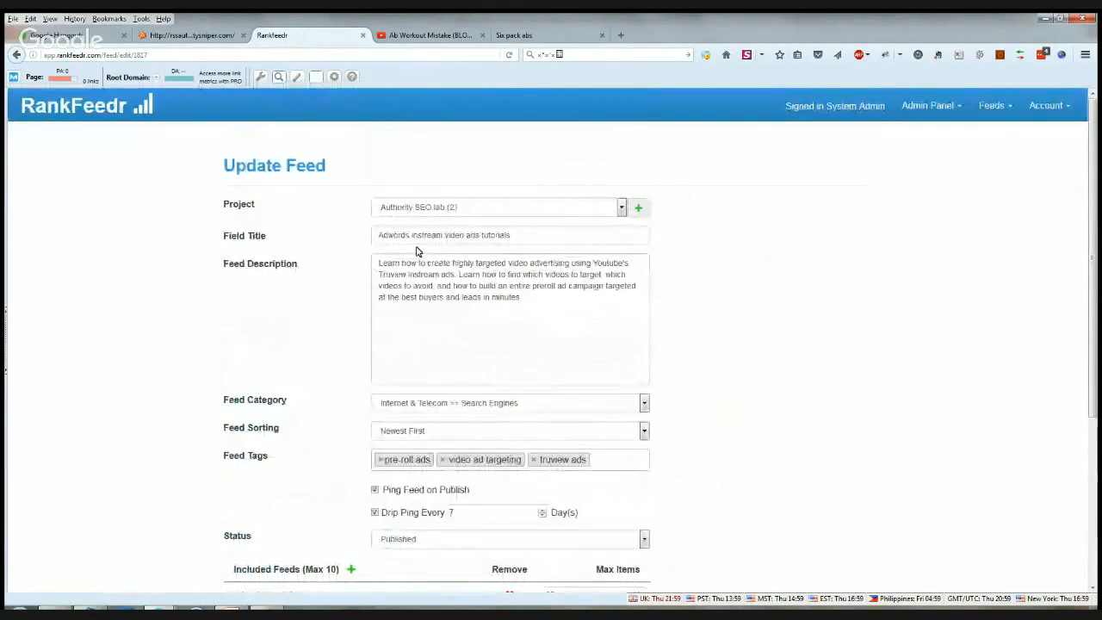
left_click(525, 233)
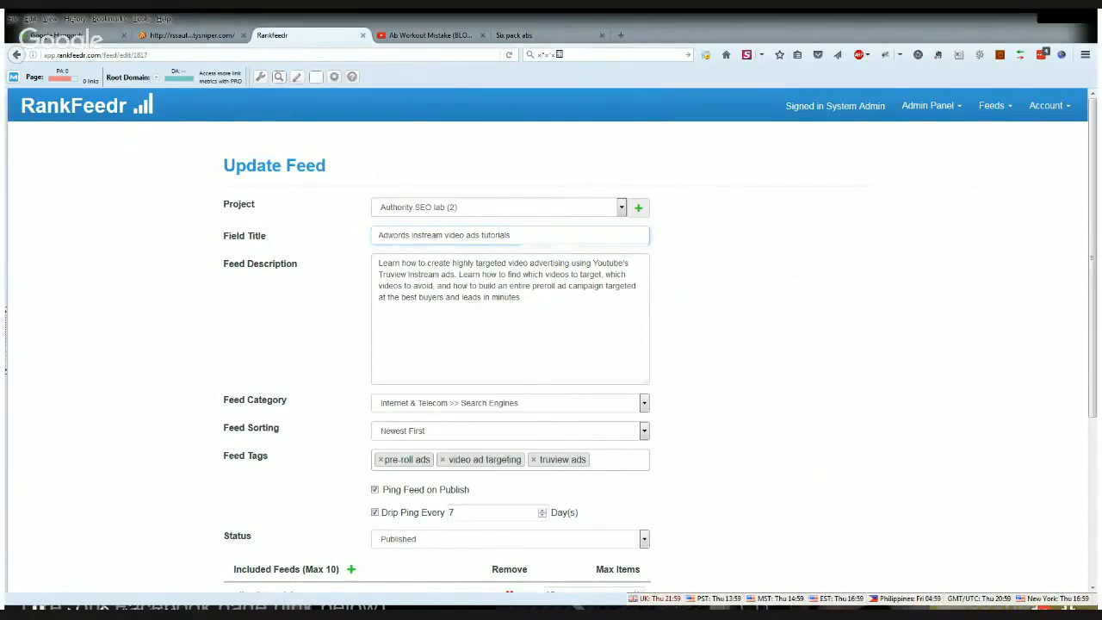
left_click(144, 511)
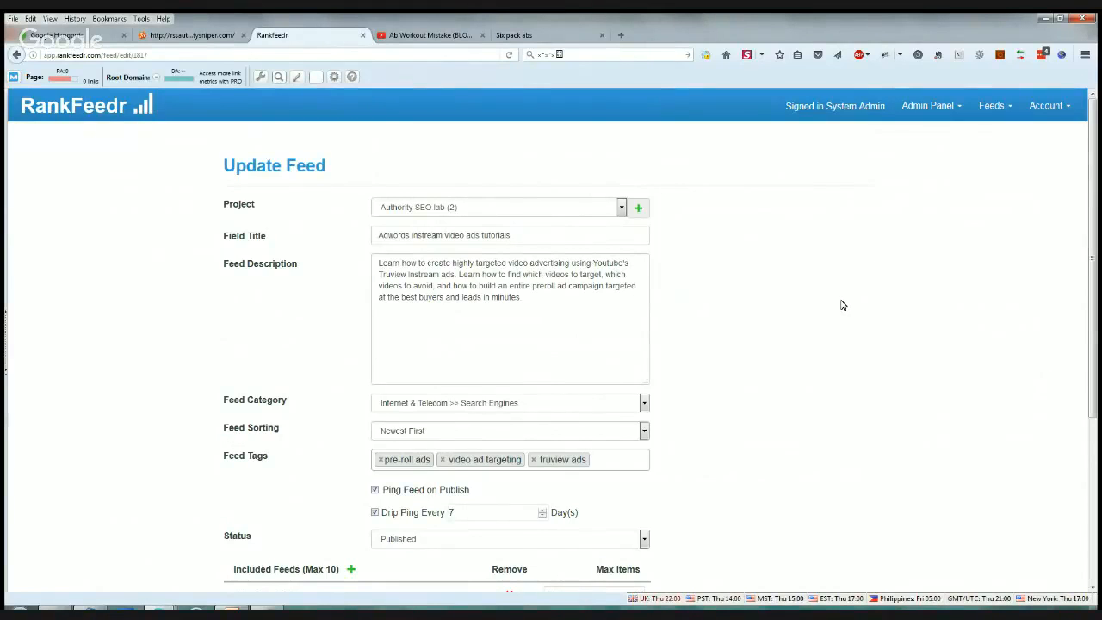
scroll(843, 305, "down", 3)
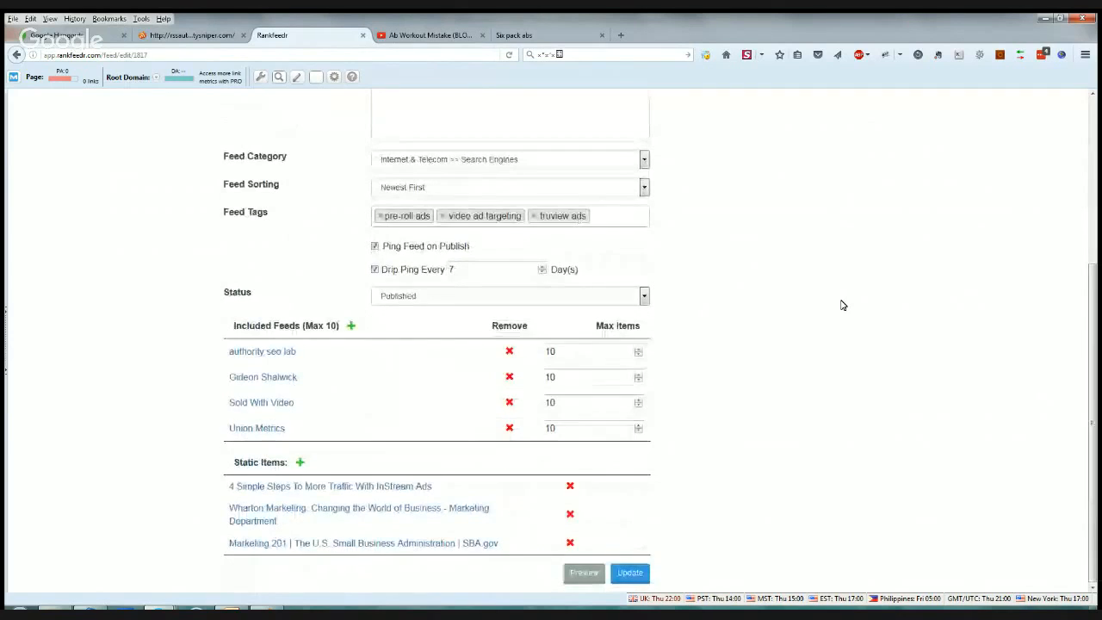
scroll(843, 305, "up", 1)
scroll(843, 305, "up", 5)
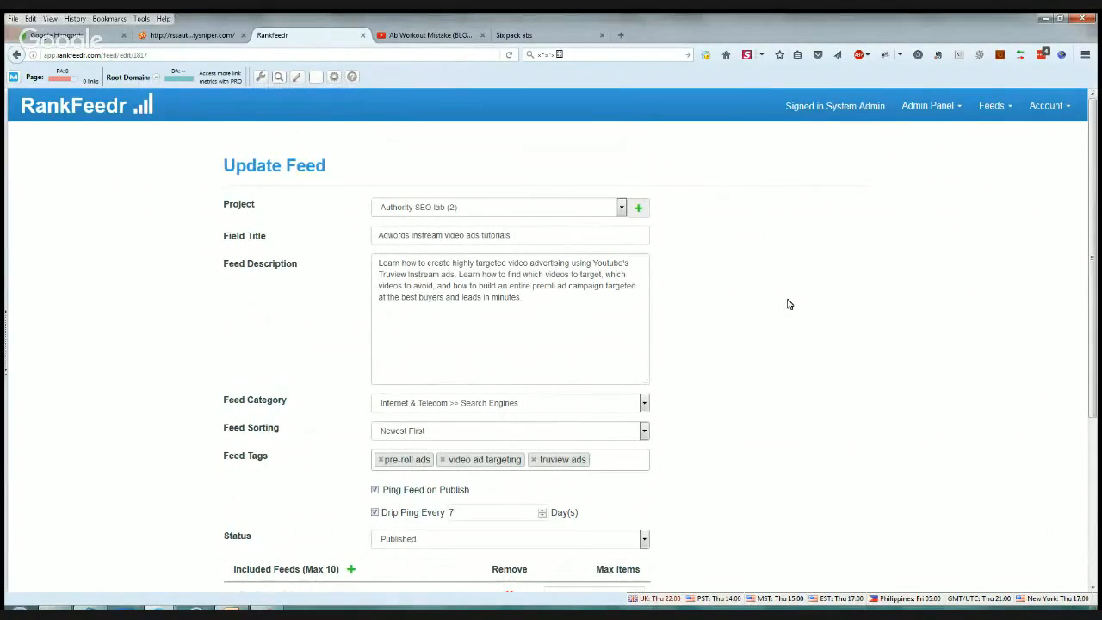
scroll(788, 304, "down", 4)
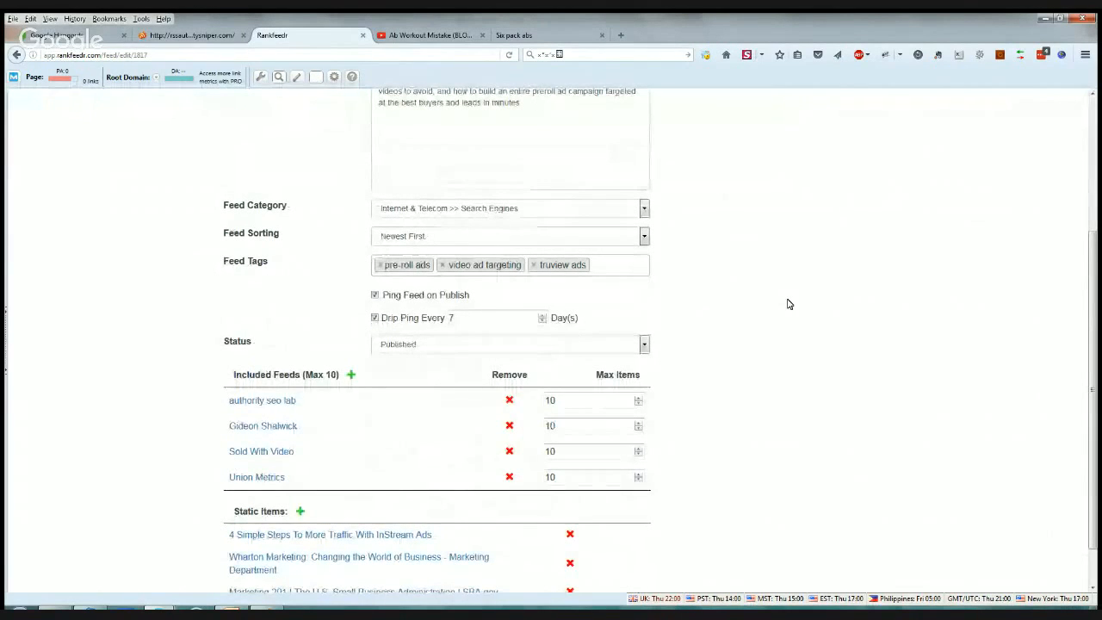
scroll(789, 304, "up", 4)
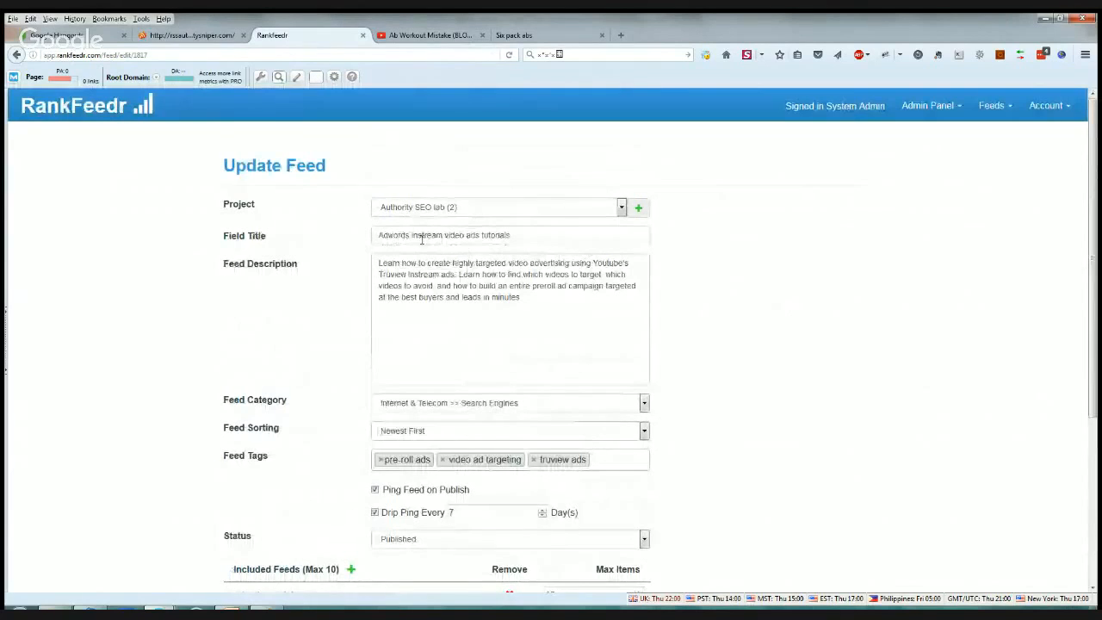
scroll(821, 284, "down", 5)
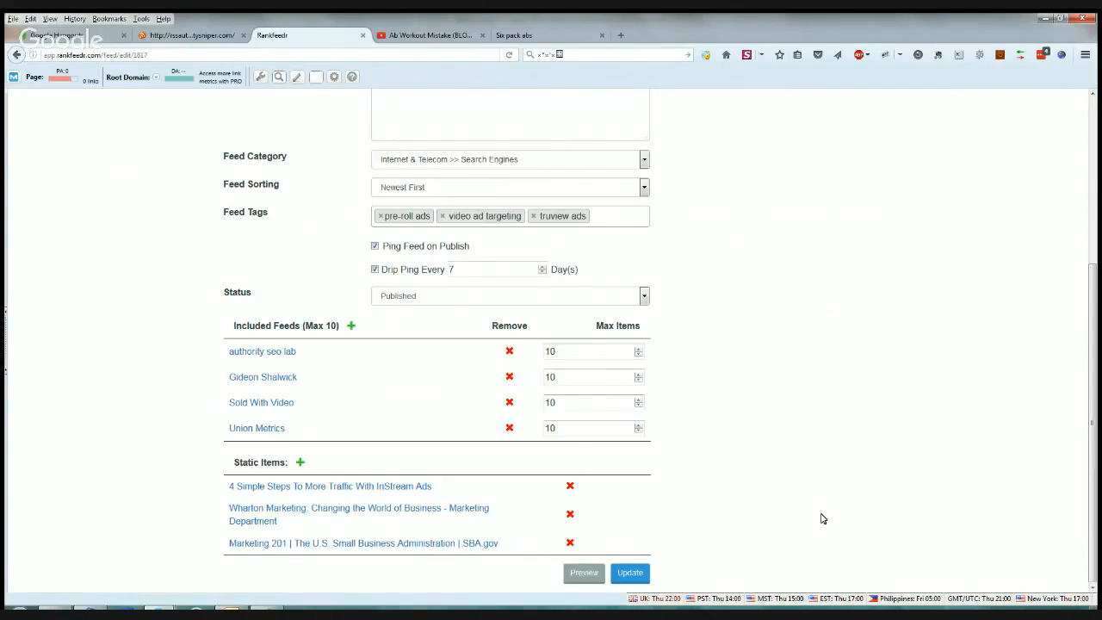
scroll(822, 519, "up", 3)
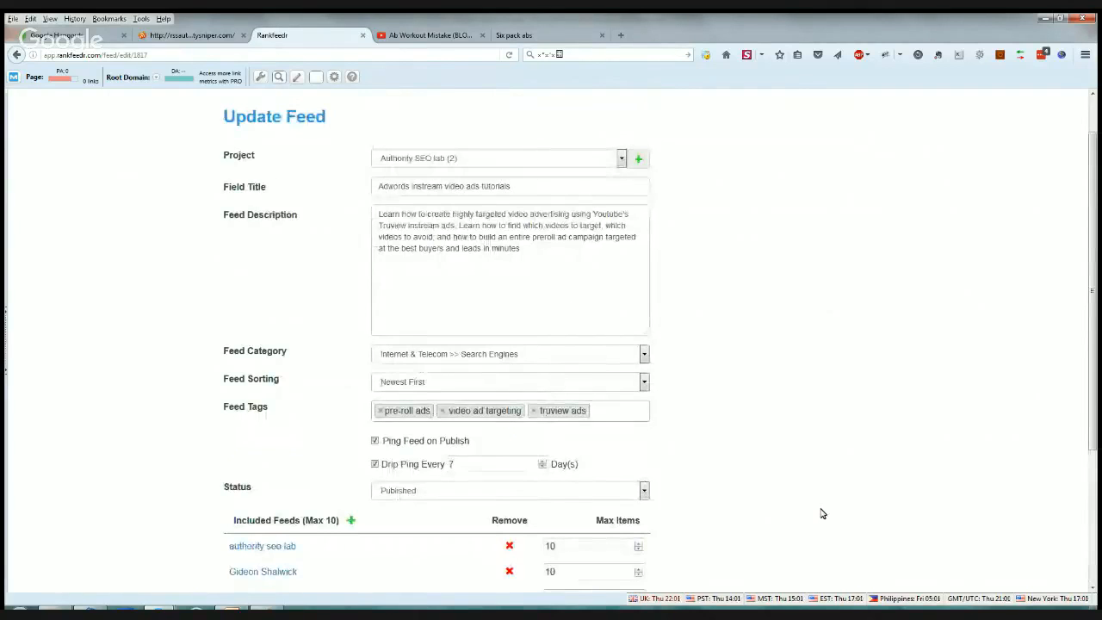